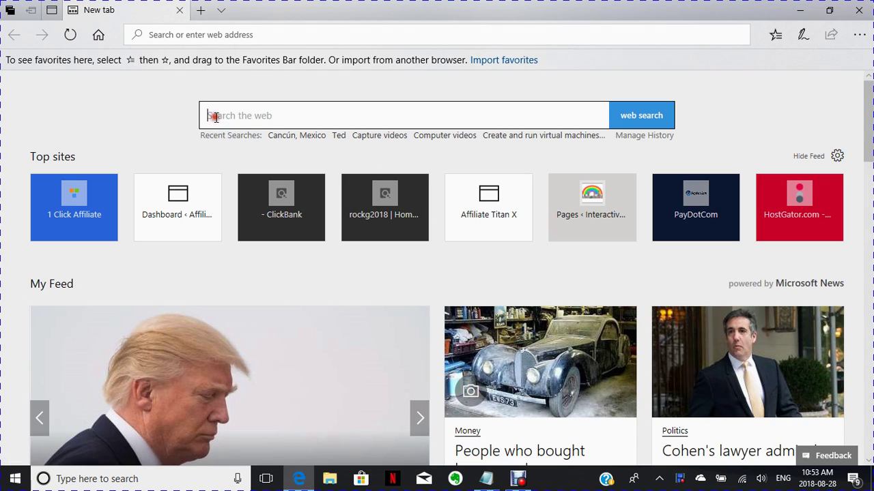
Step: Search Bing for 'wordpress.org' from the new Edge tab
left_click(211, 116)
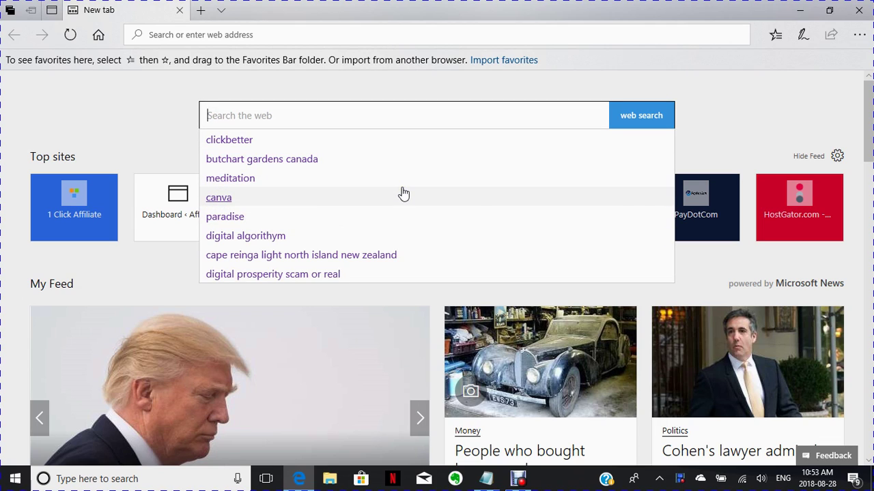
type("wordpress")
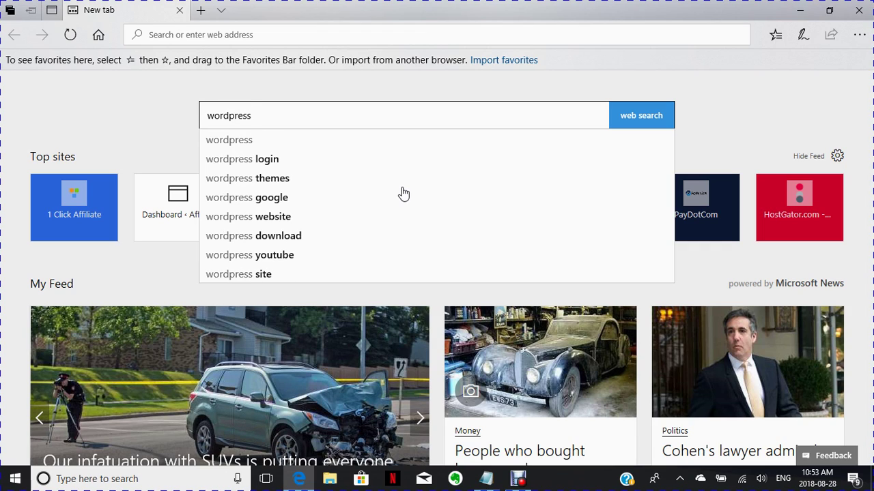
type(".")
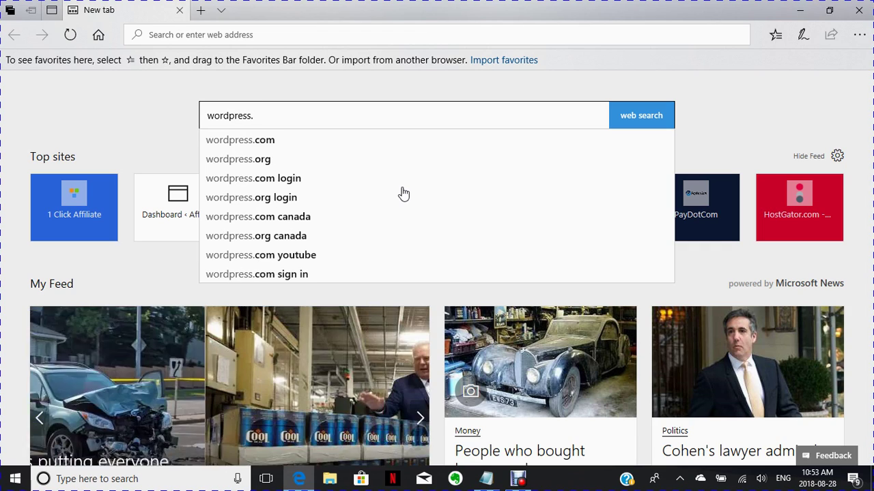
type("org")
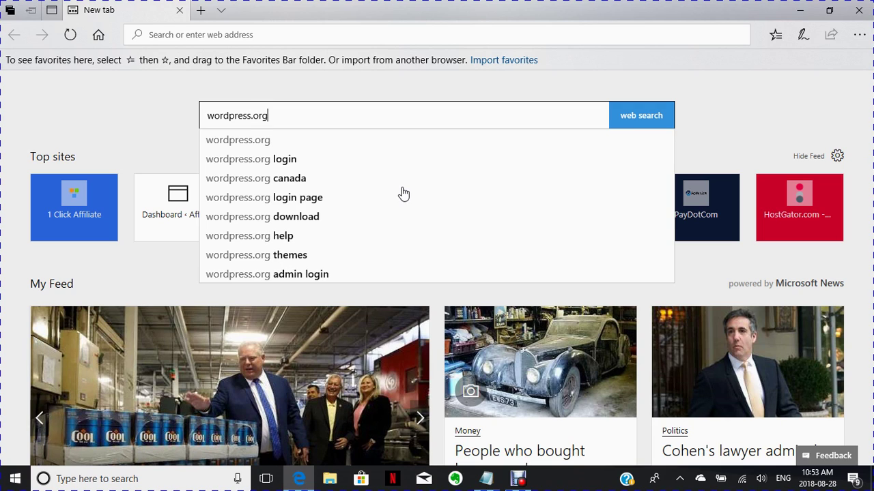
key("Escape")
key("Return")
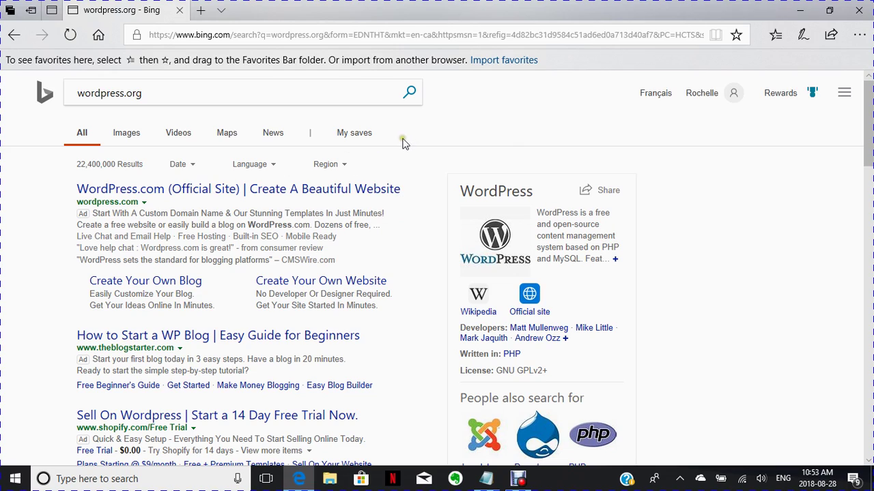
Step: Open the WordPress.com (Official Site) result and begin signup with Get Started
left_click(195, 196)
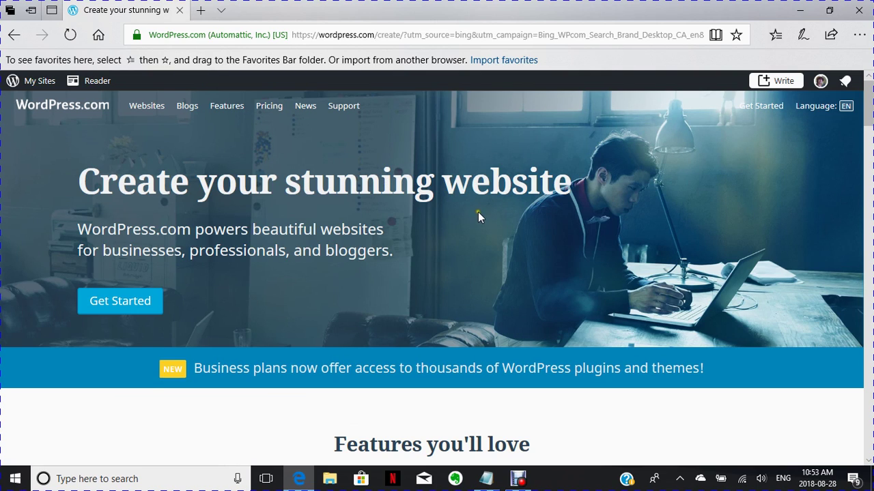
scroll(473, 217, "down", 2)
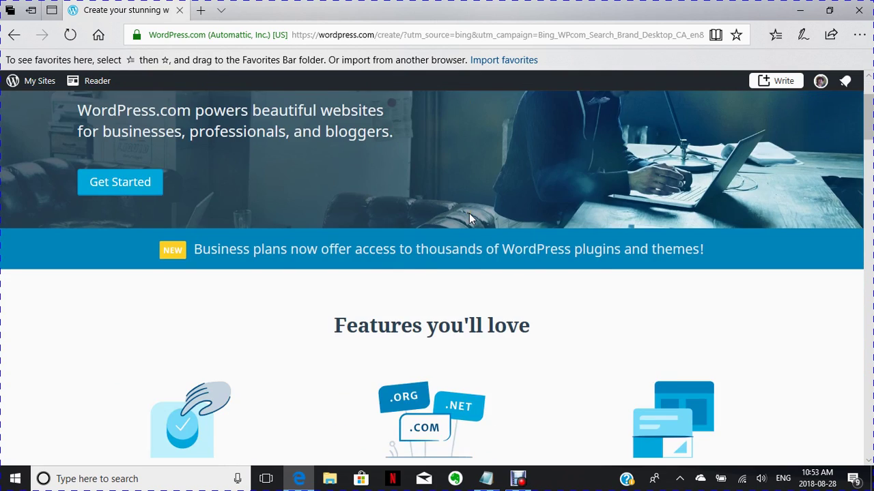
scroll(469, 217, "down", 3)
scroll(469, 217, "down", 8)
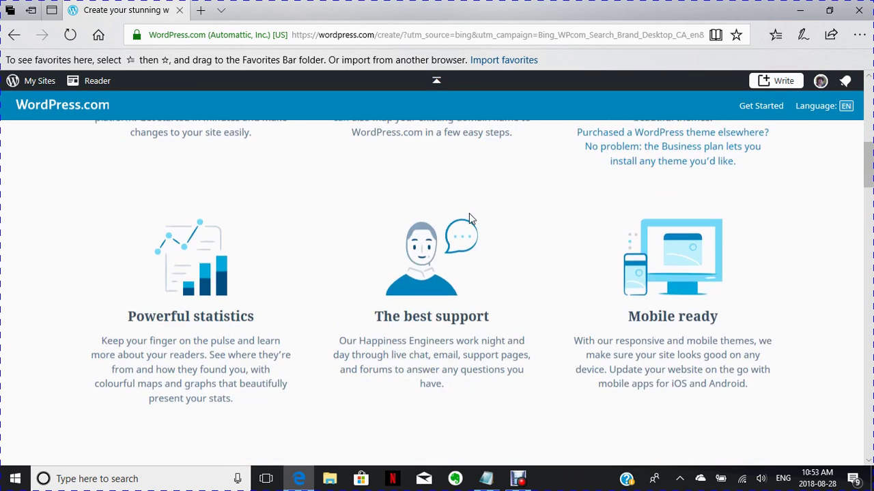
scroll(469, 218, "down", 1)
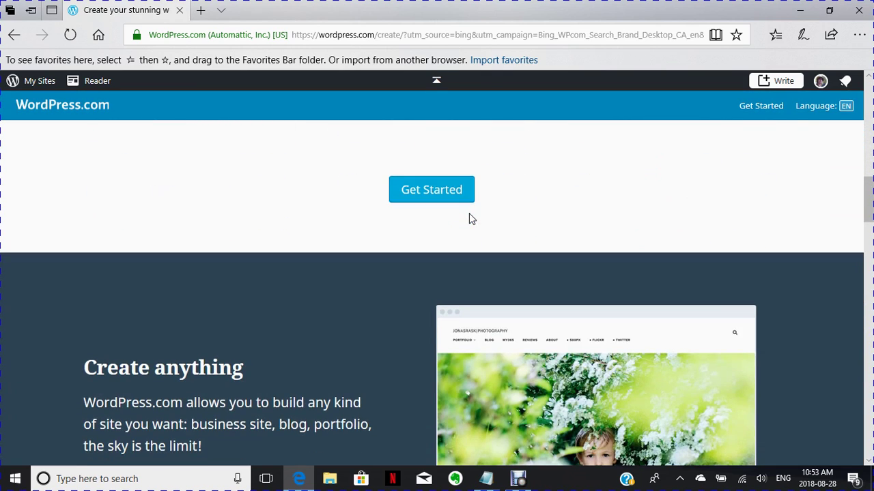
left_click(428, 192)
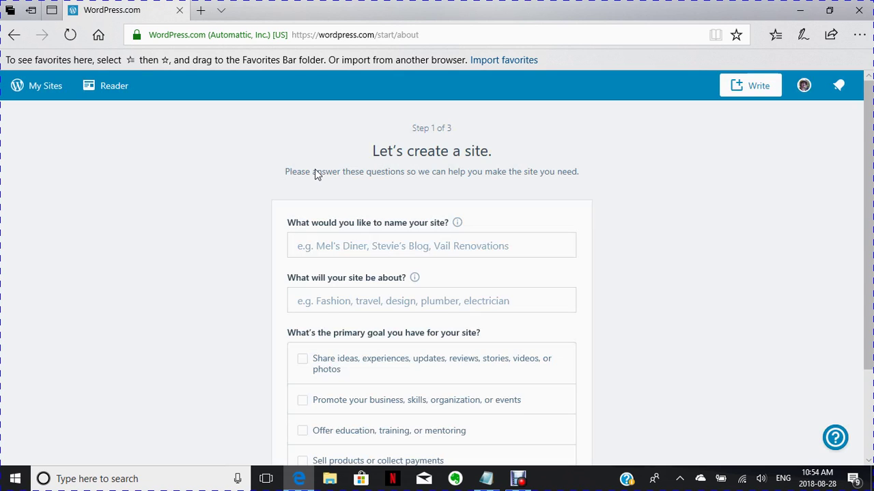
Step: Put the cursor in the Step 1 site name field
scroll(315, 175, "down", 1)
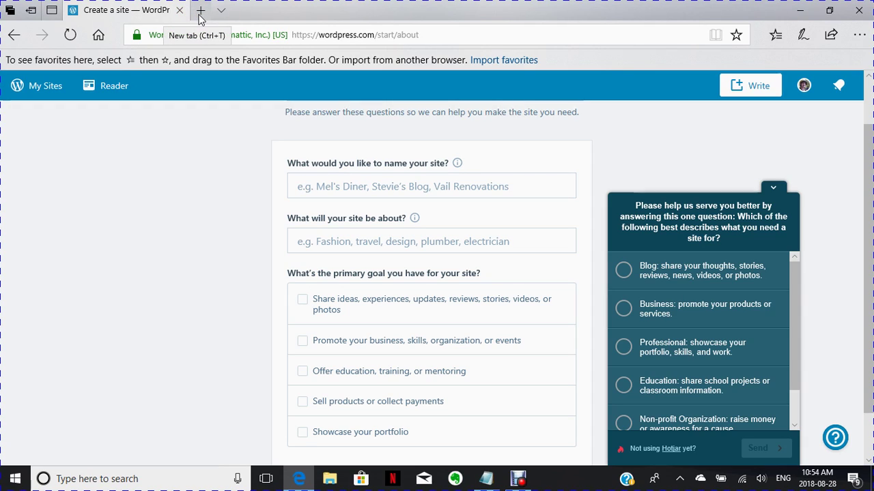
left_click(295, 189)
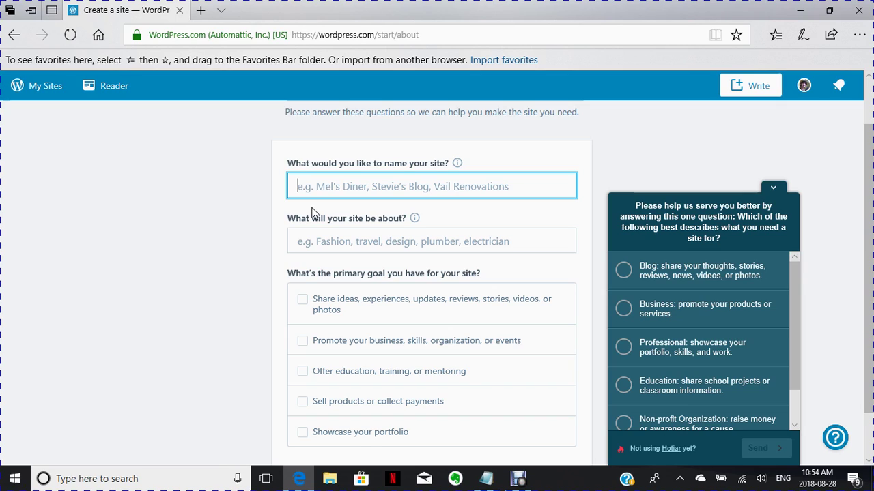
Step: Name the site 'headboards' and describe its topic as 'creating headboards'
type("he")
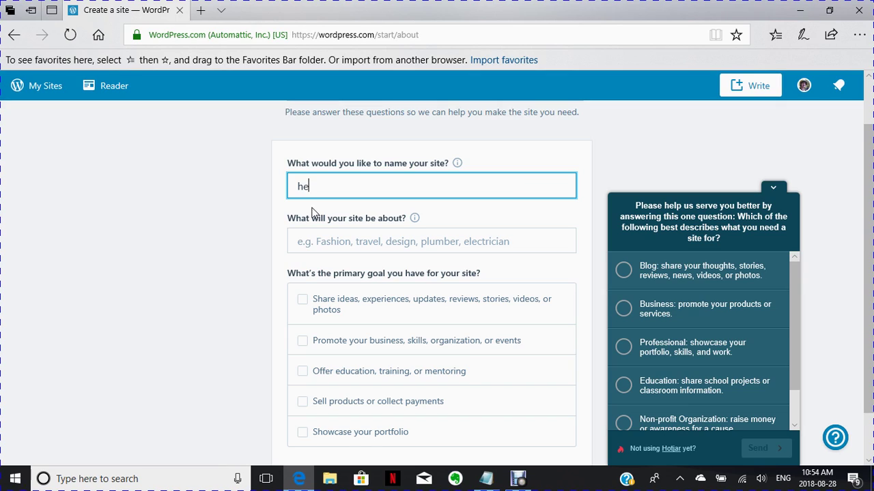
type("adboards")
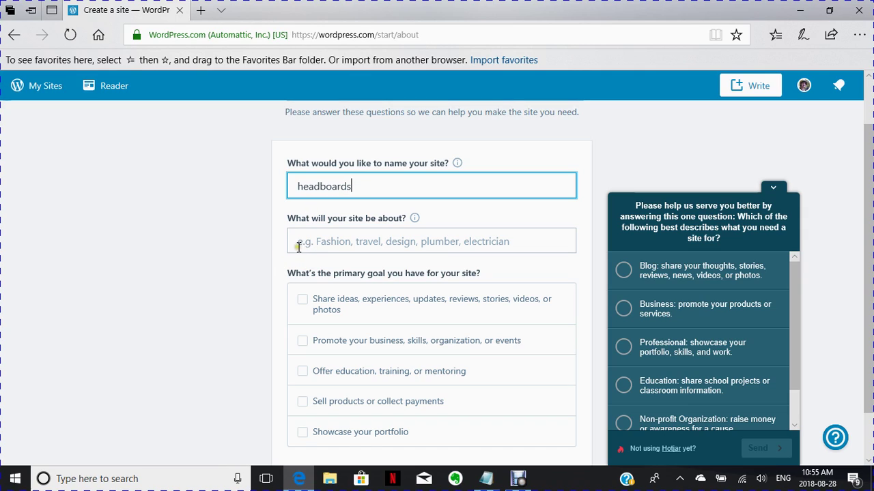
left_click(297, 244)
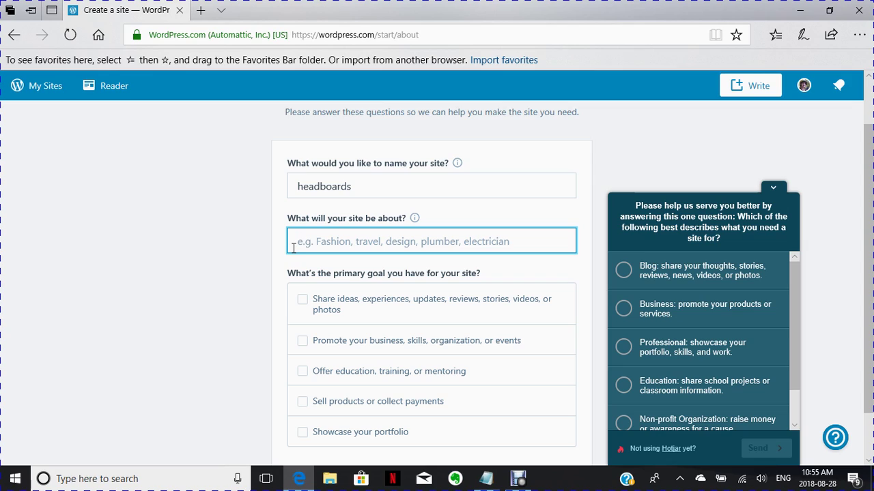
type("creating ")
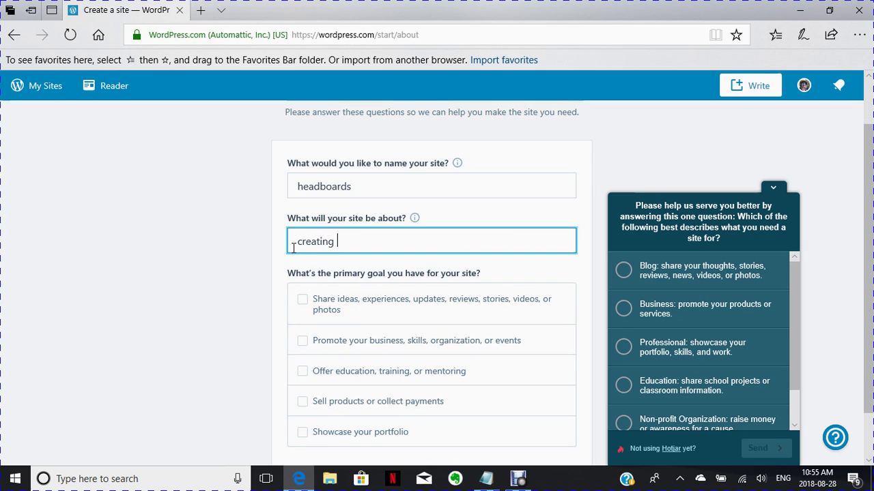
type("headboards")
scroll(270, 307, "down", 1)
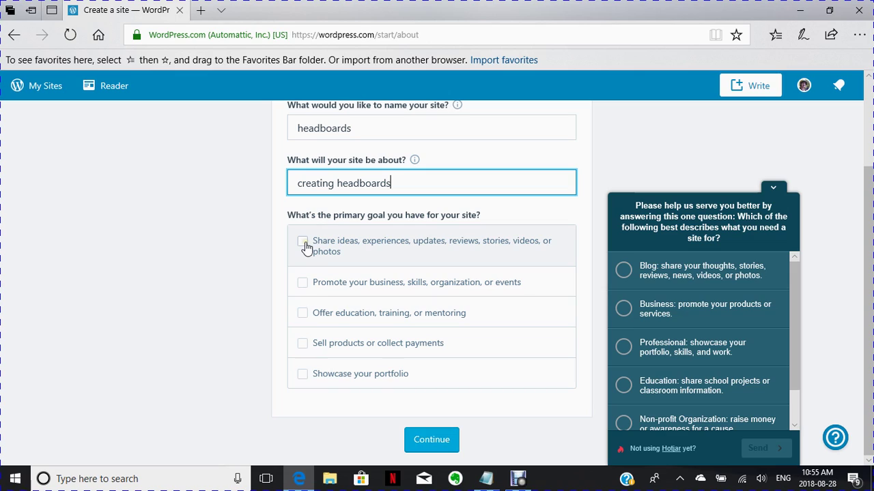
Step: Choose selling products, sharing ideas, promoting a business and offering education as goals, then continue
left_click(303, 345)
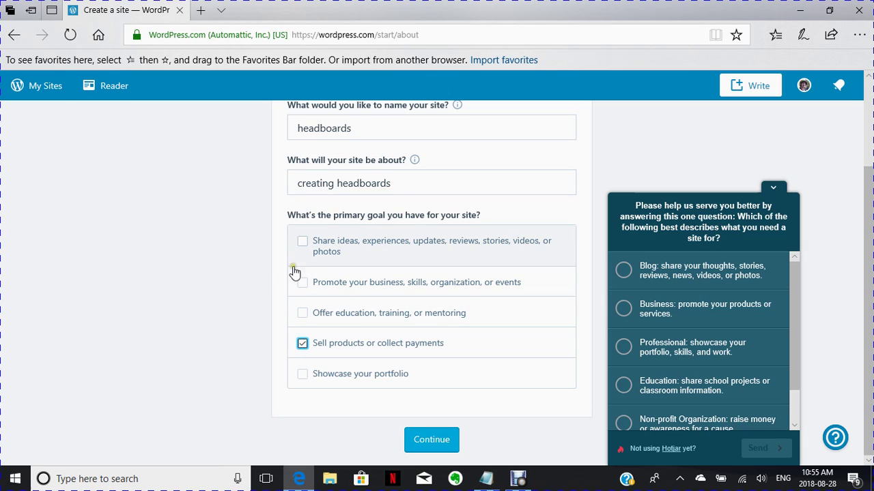
left_click(303, 242)
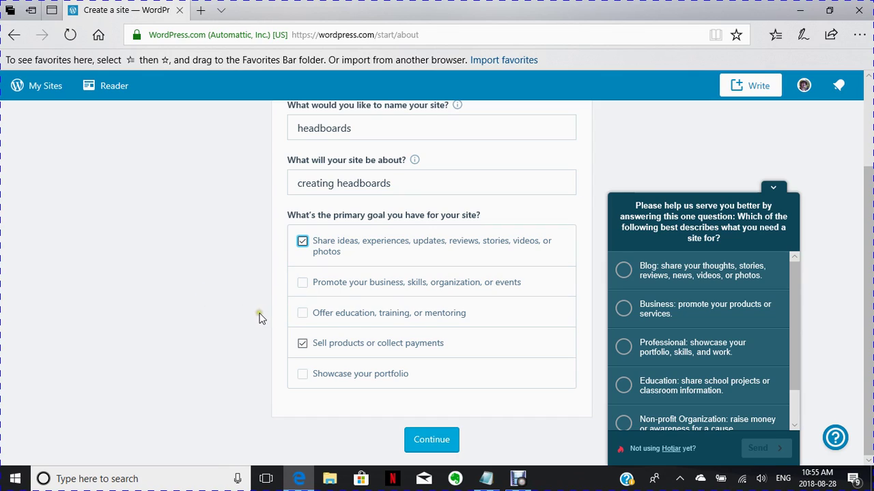
left_click(302, 284)
left_click(302, 315)
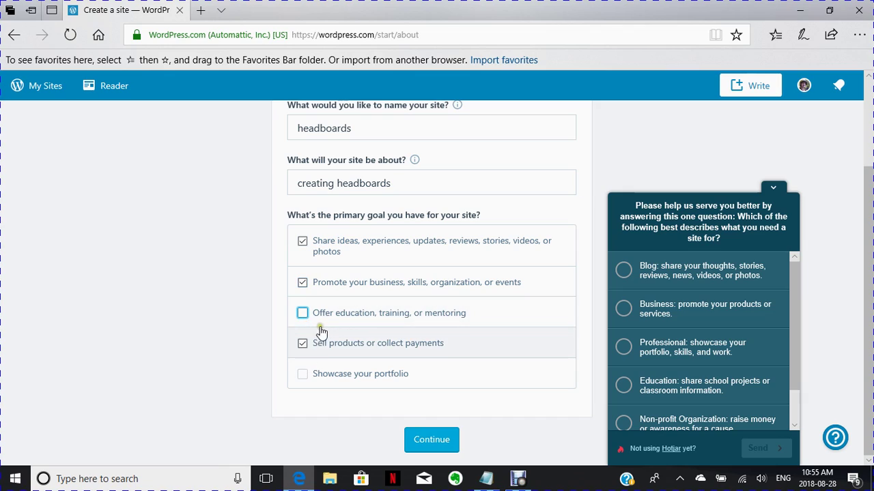
left_click(302, 313)
left_click(430, 443)
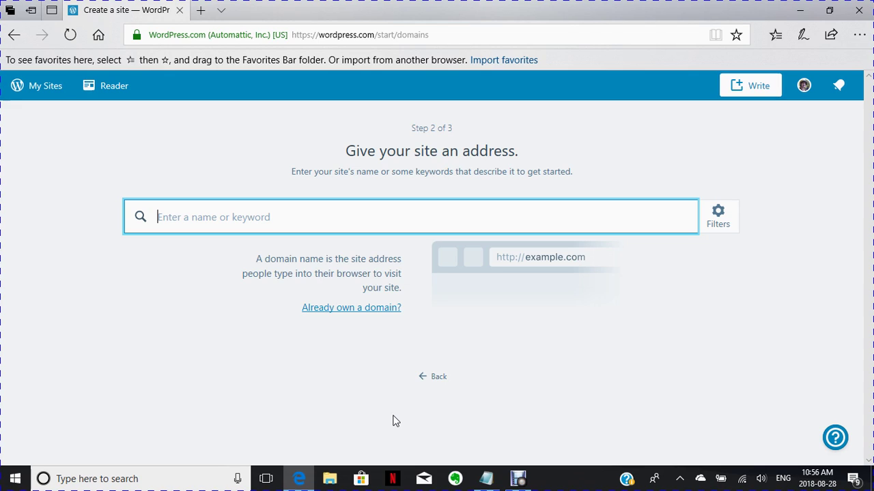
Step: Search the address 'wordpress_tutorials' and select the free wordpress.com subdomain
type("wot")
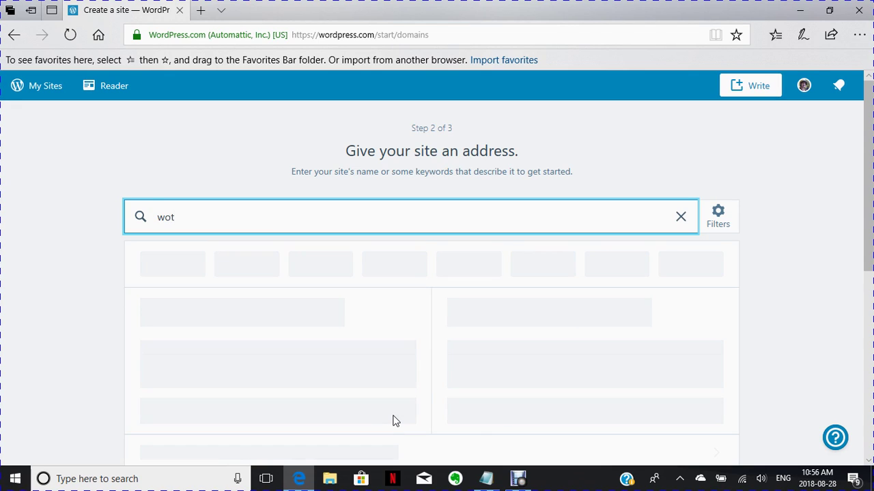
key("BackSpace")
type("rdpress")
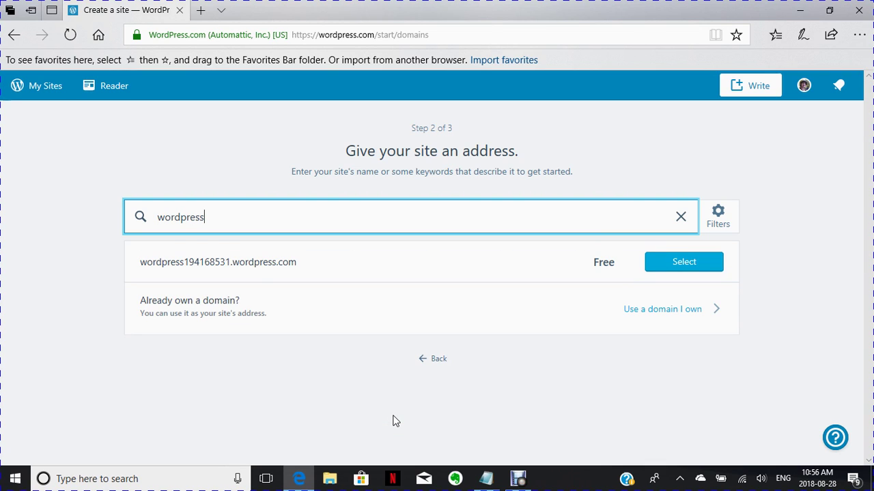
type(".")
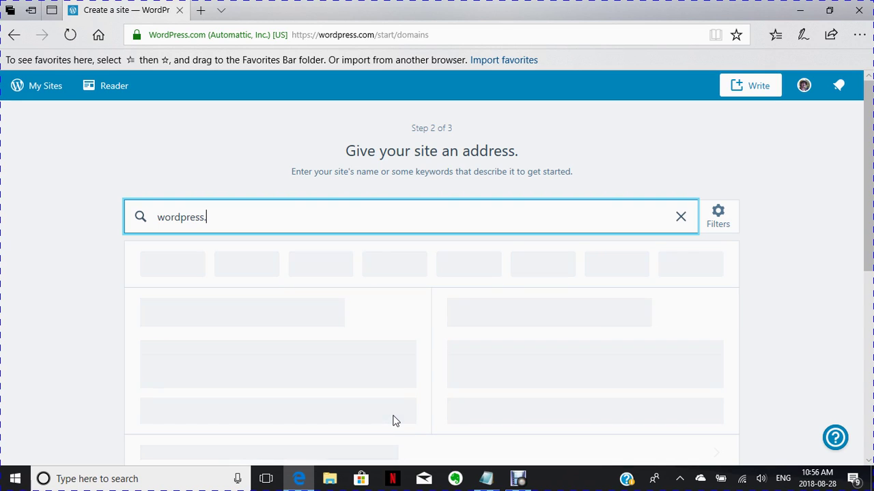
type("tutorials")
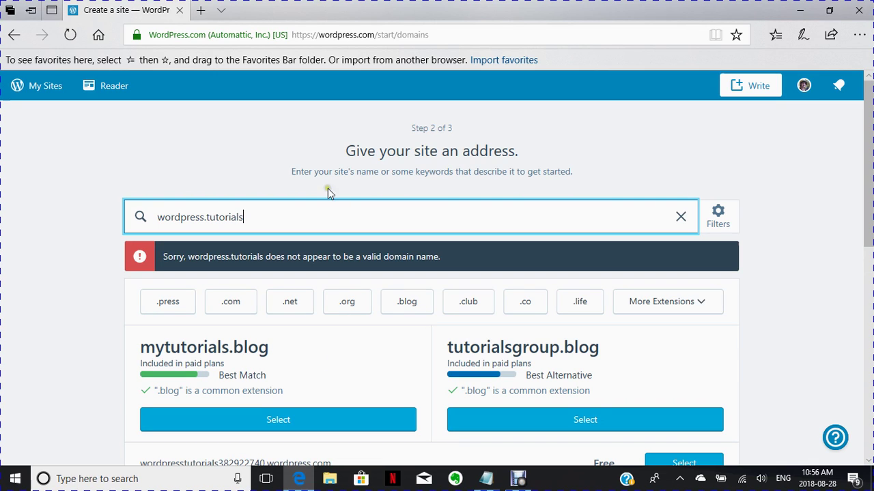
left_click(207, 217)
key("BackSpace")
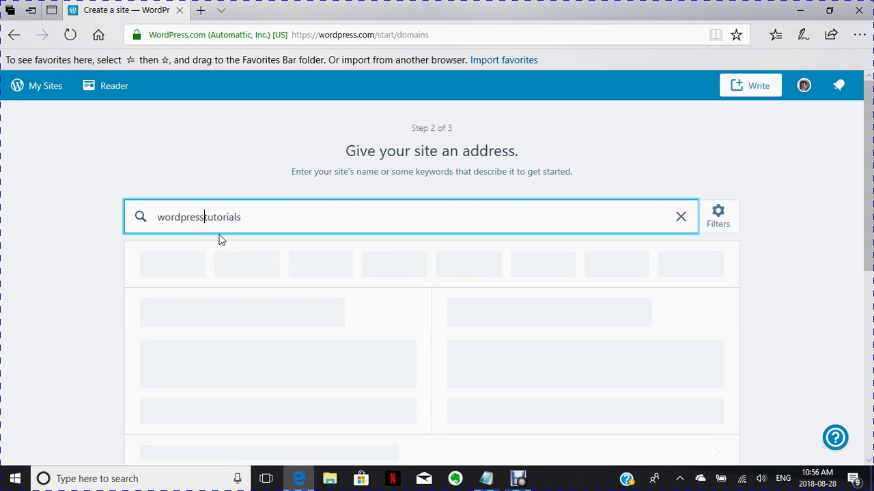
type("_")
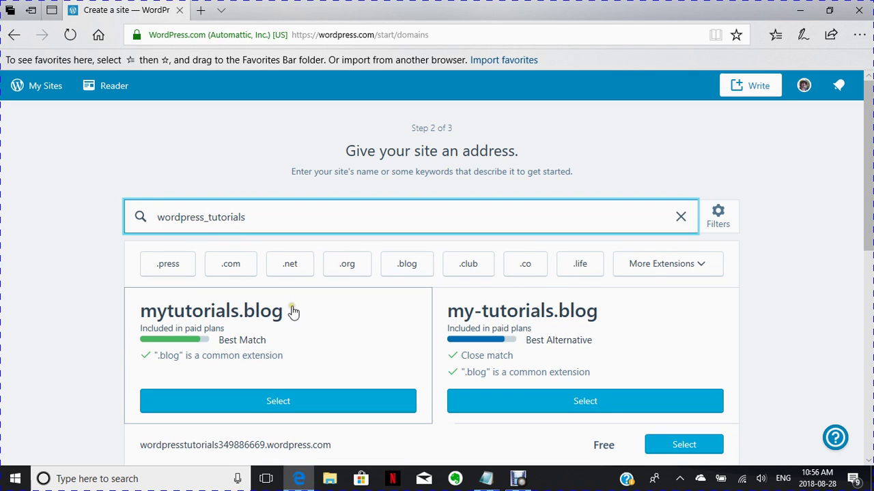
scroll(292, 312, "down", 2)
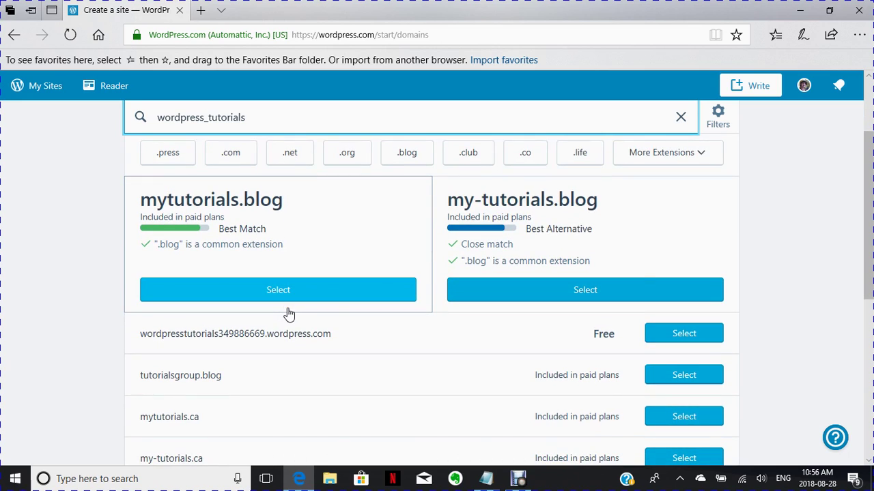
scroll(288, 314, "down", 1)
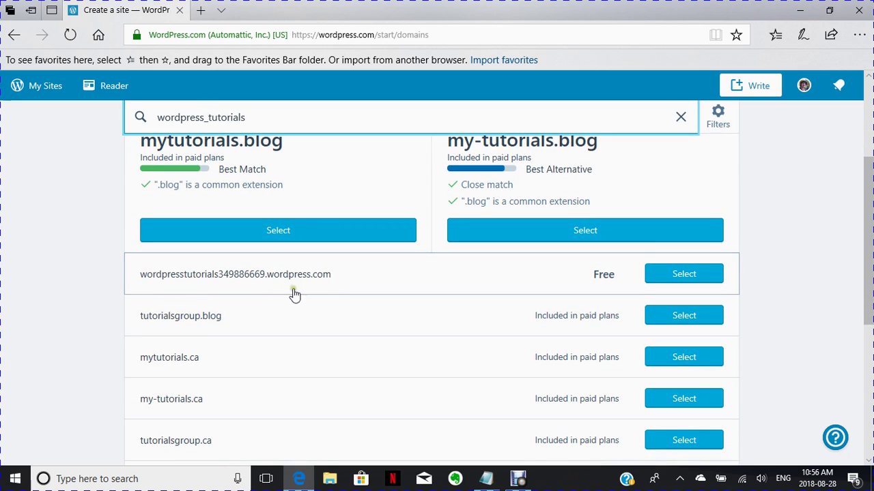
left_click(684, 277)
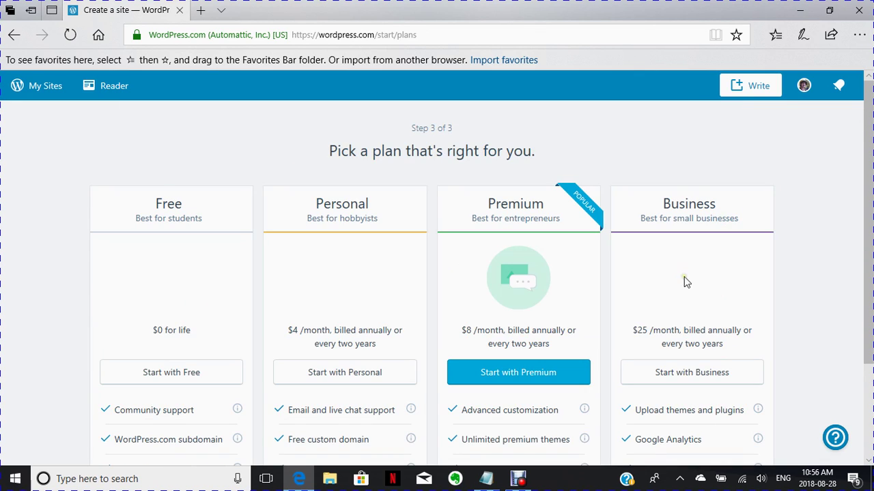
Step: Start with the Free plan and continue to the newly created headboards site
scroll(266, 226, "down", 2)
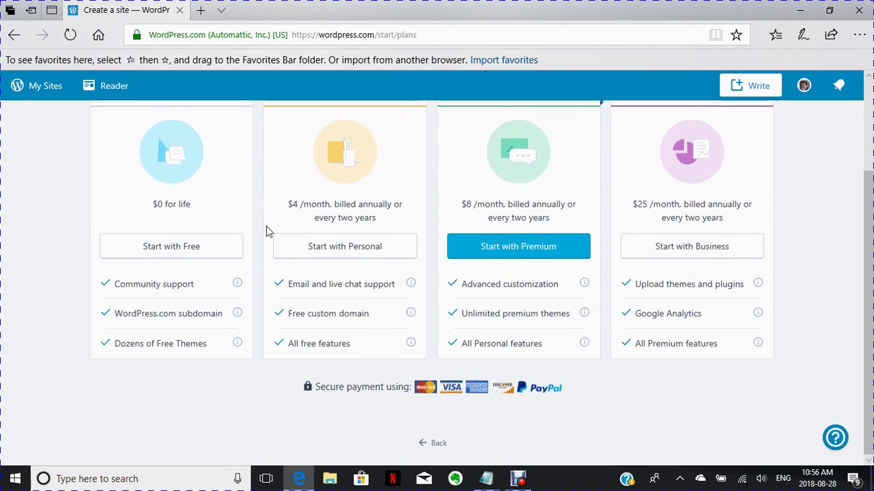
left_click(164, 254)
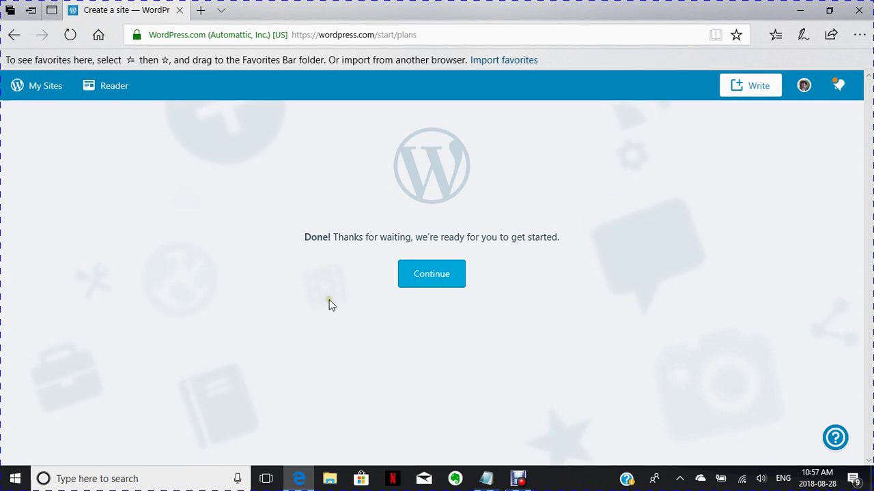
left_click(431, 283)
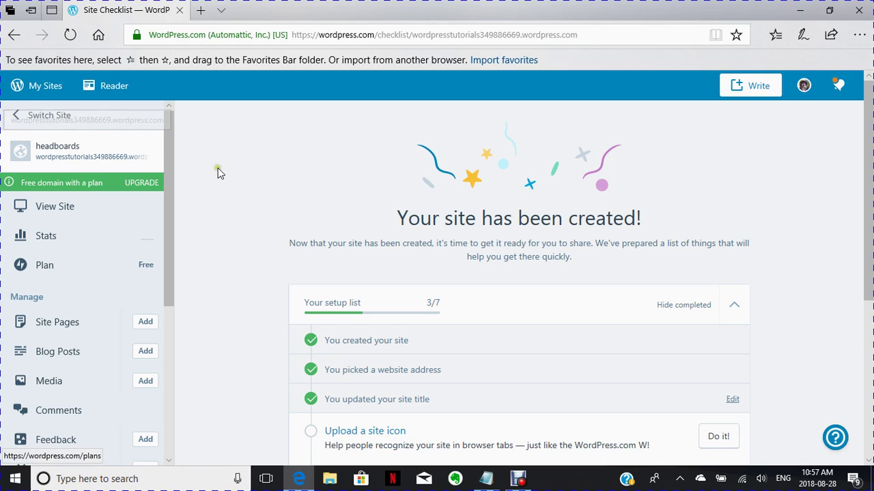
Step: Scroll through the Site Checklist to review the remaining setup tasks
scroll(212, 191, "down", 4)
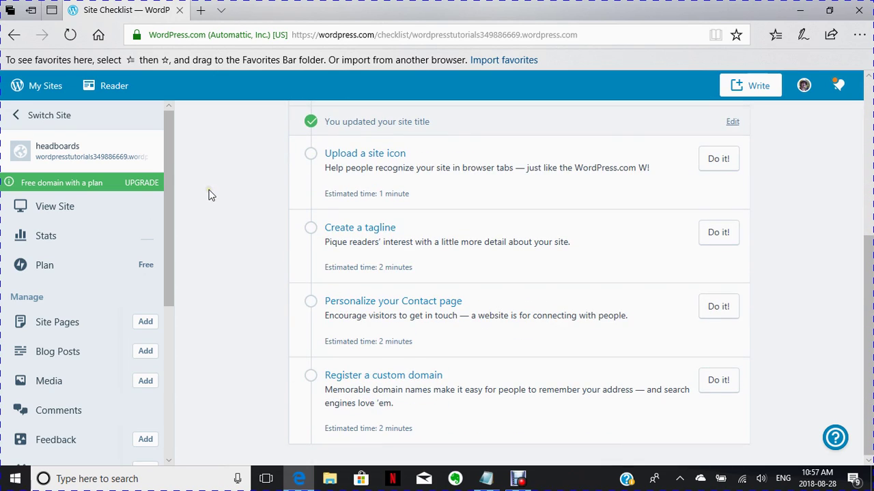
scroll(211, 198, "up", 4)
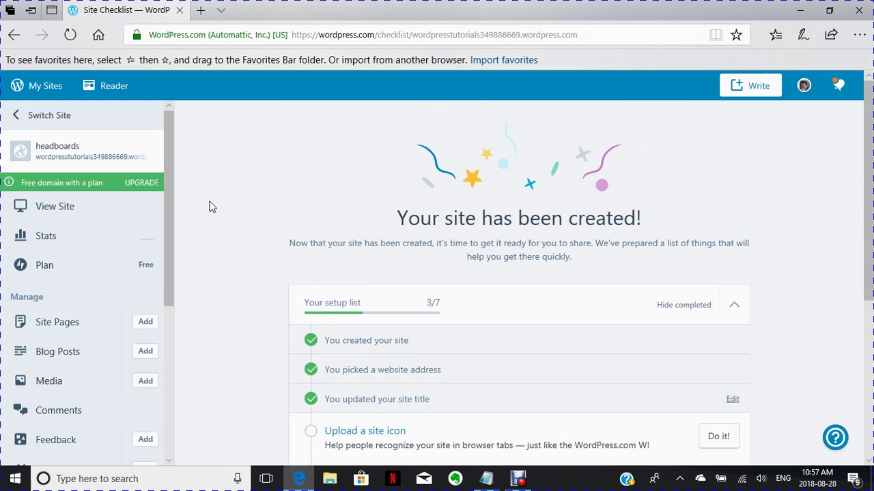
scroll(210, 204, "down", 1)
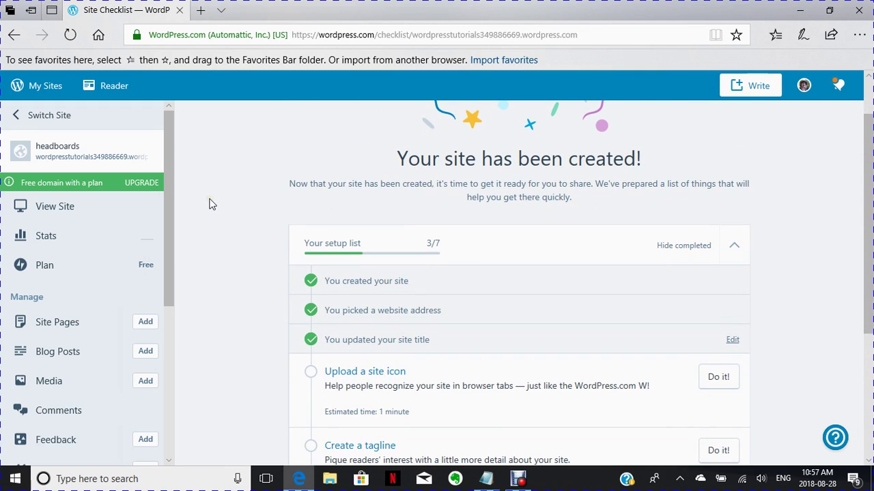
scroll(211, 203, "down", 1)
scroll(211, 203, "up", 1)
Step: Use View Site to preview the headboards site and scroll down to Personalize
left_click(51, 214)
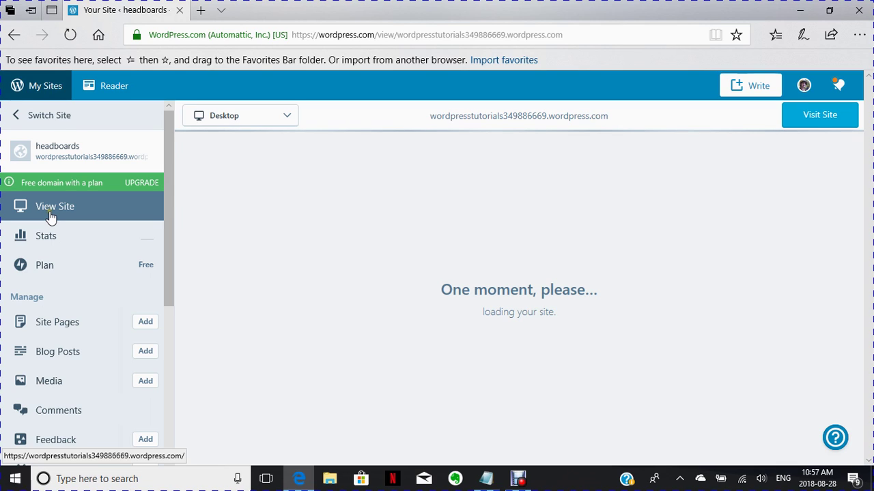
scroll(276, 243, "down", 6)
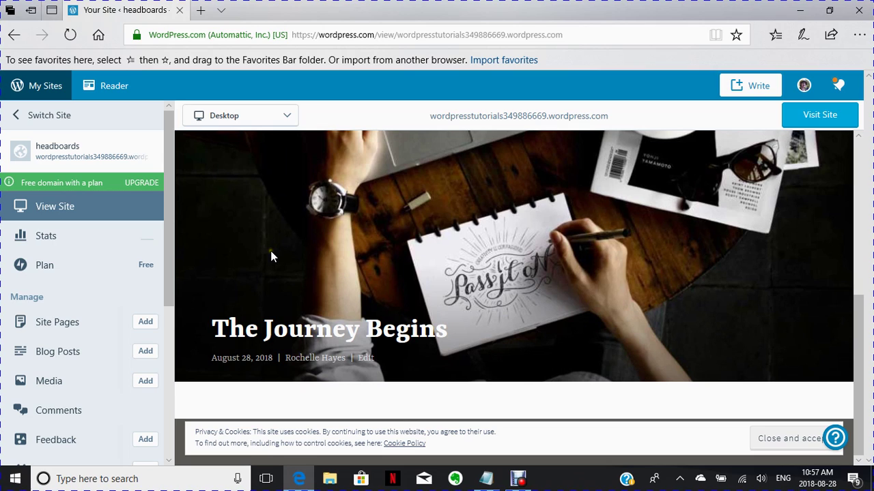
scroll(267, 257, "up", 6)
scroll(267, 257, "down", 2)
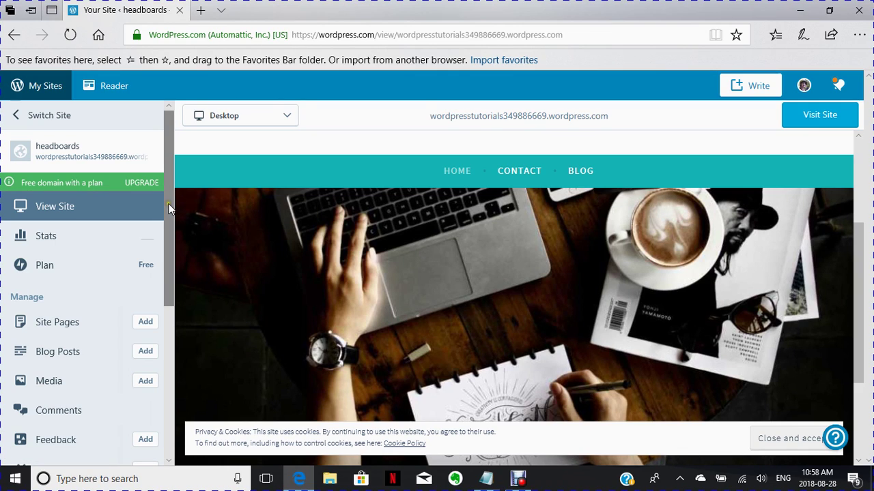
scroll(168, 211, "down", 5)
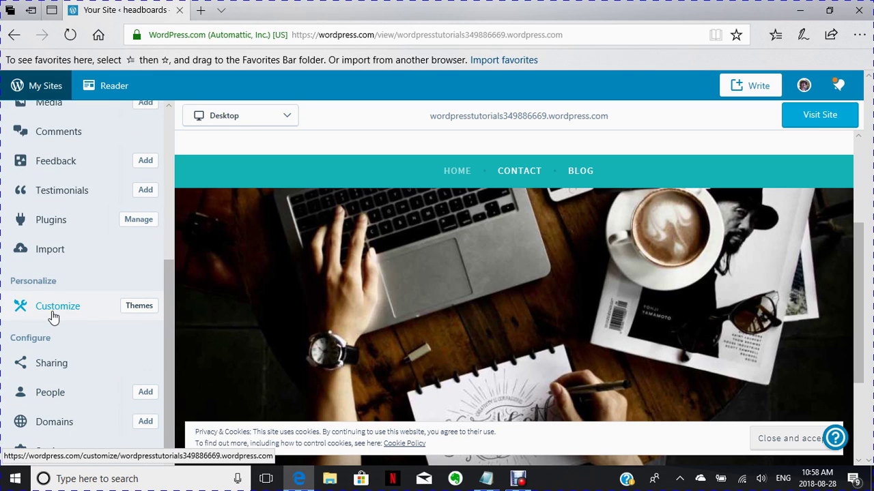
Step: Open the Themes showcase and scroll the grid until the Sela card appears
left_click(142, 311)
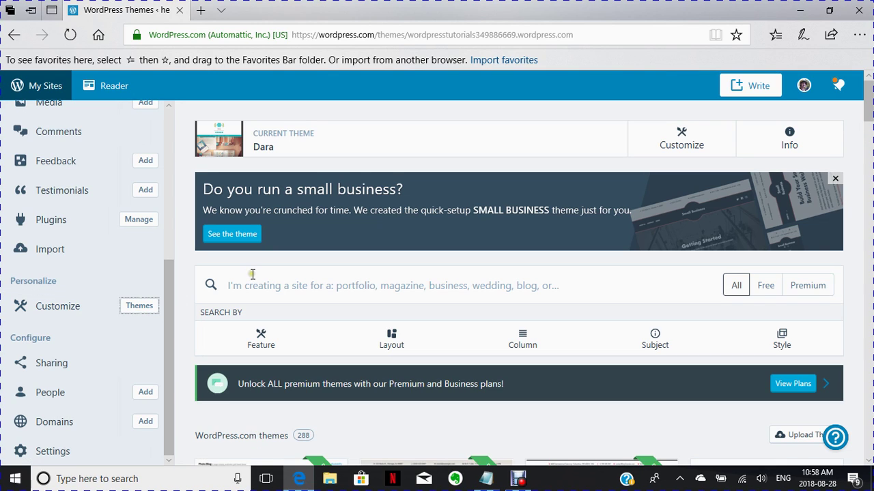
scroll(251, 277, "down", 1)
scroll(252, 276, "down", 5)
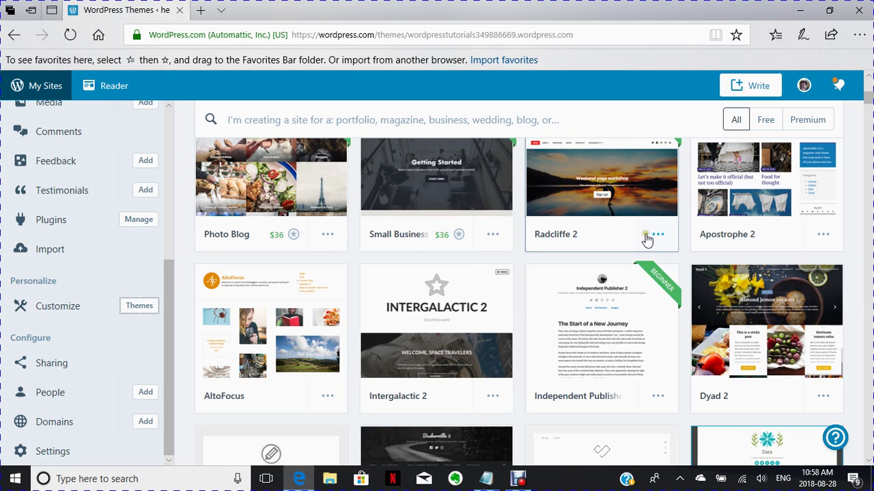
scroll(655, 243, "down", 1)
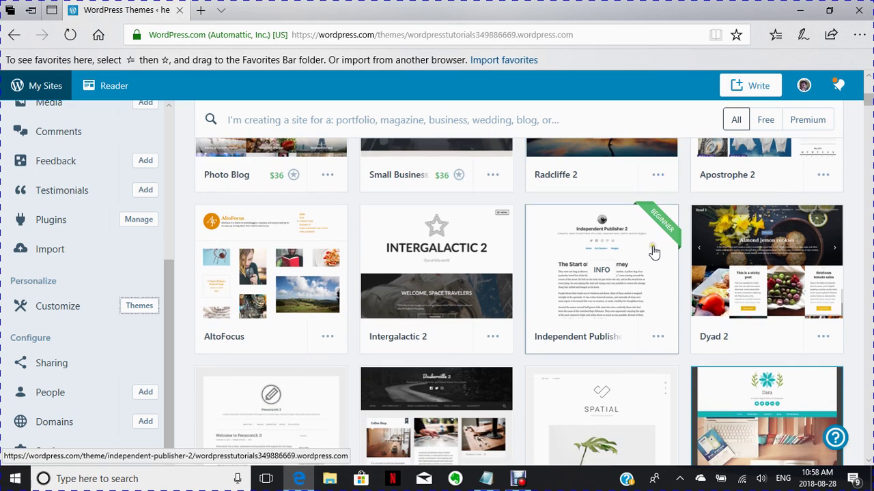
scroll(652, 251, "down", 3)
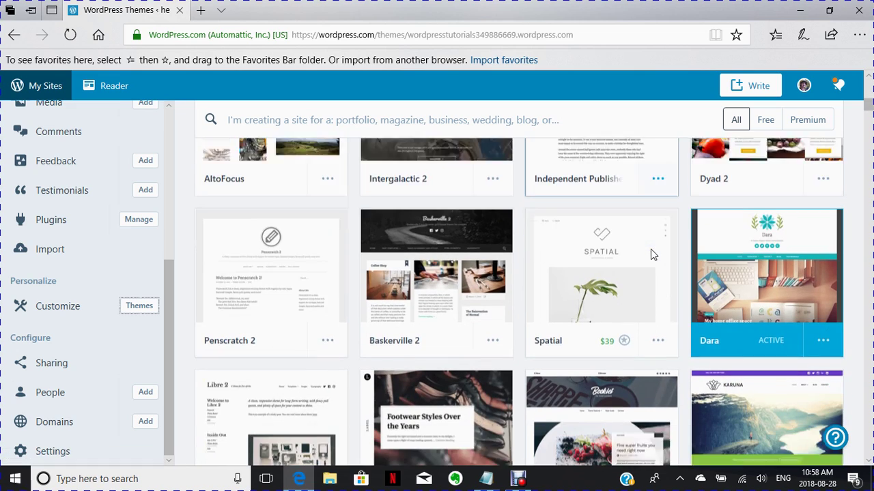
scroll(651, 254, "down", 3)
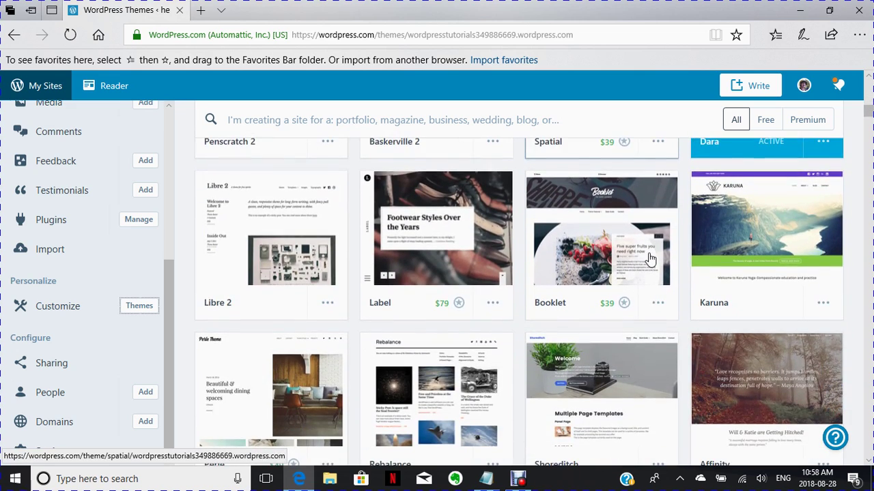
scroll(649, 258, "down", 3)
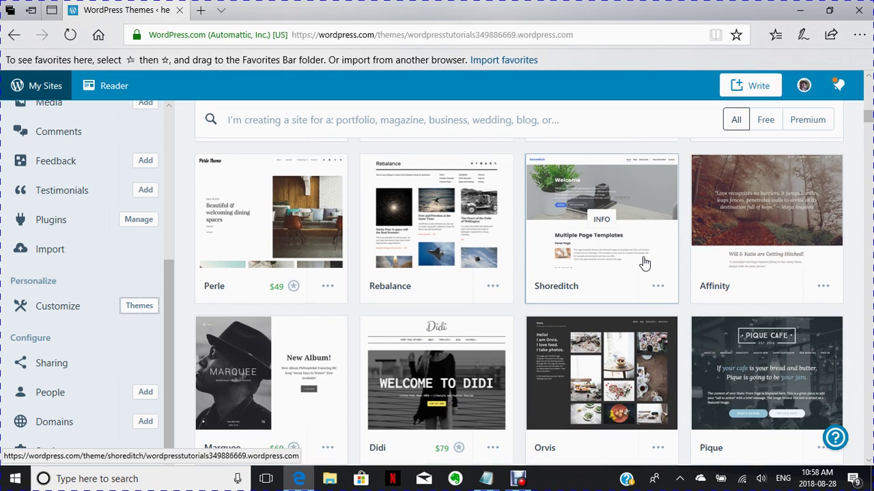
scroll(644, 263, "down", 3)
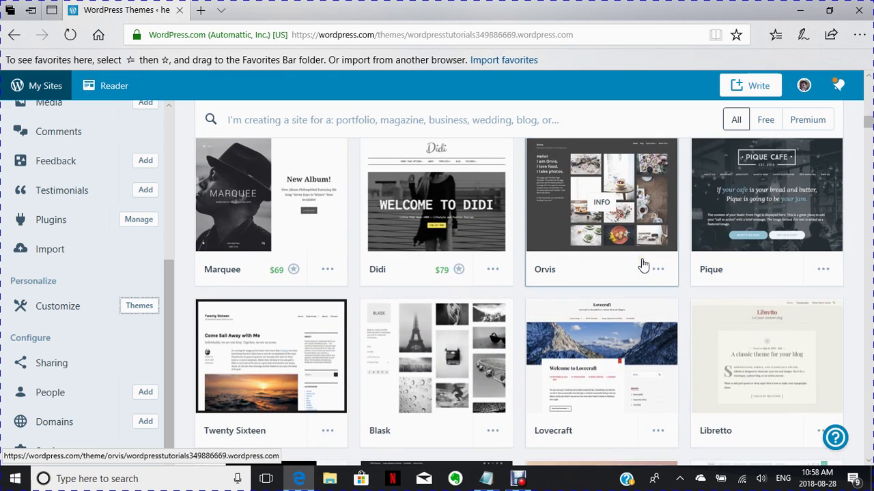
scroll(643, 264, "down", 4)
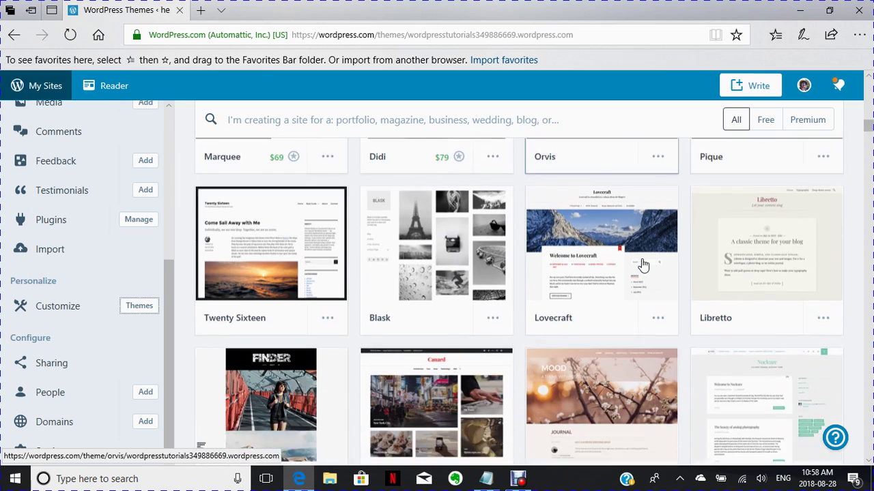
scroll(643, 264, "down", 1)
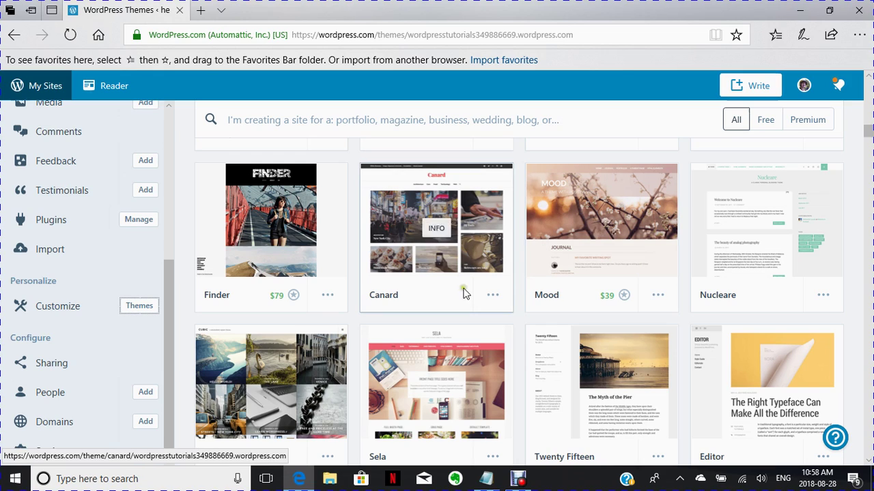
scroll(491, 292, "down", 3)
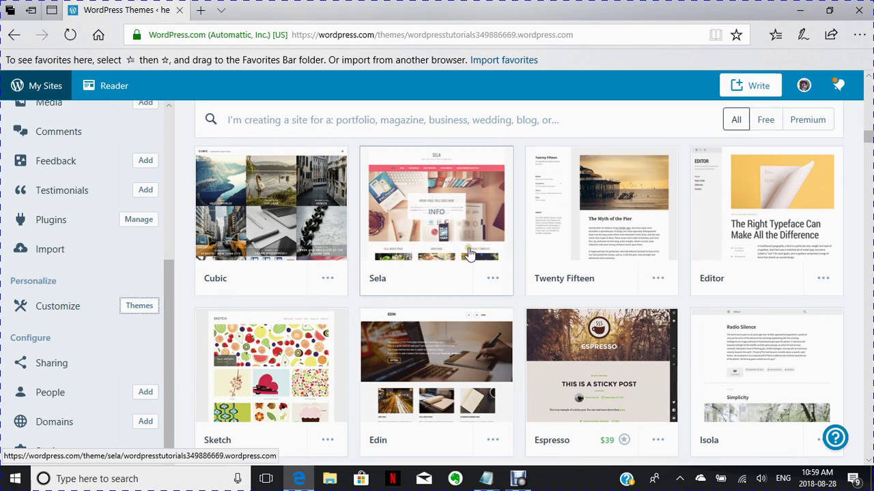
Step: Review Sela's live demo and activate the Sela theme
left_click(492, 284)
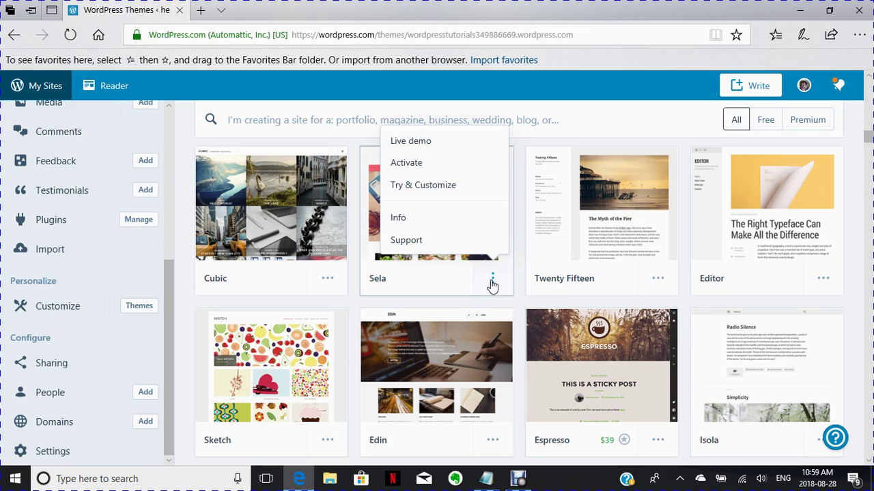
left_click(411, 144)
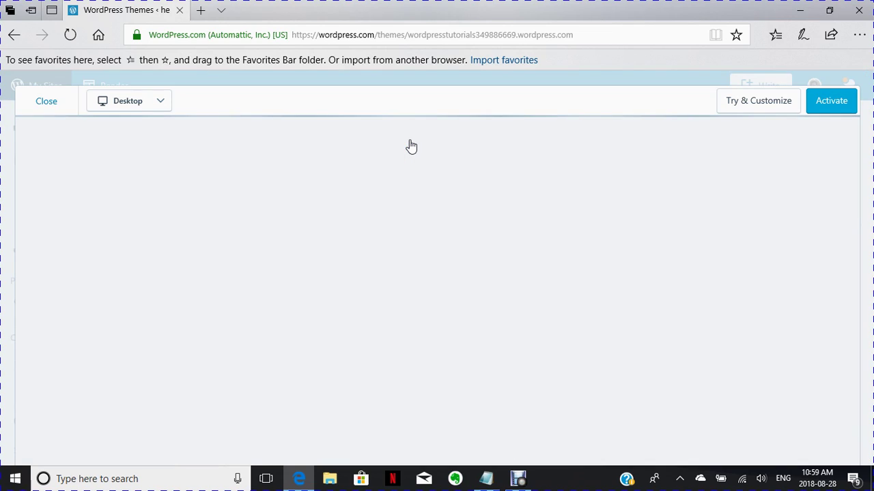
scroll(423, 185, "down", 3)
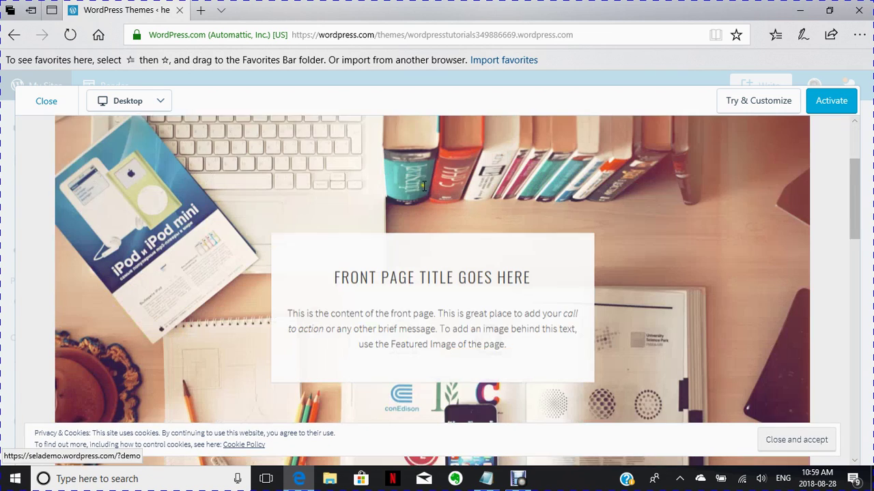
scroll(423, 189, "down", 8)
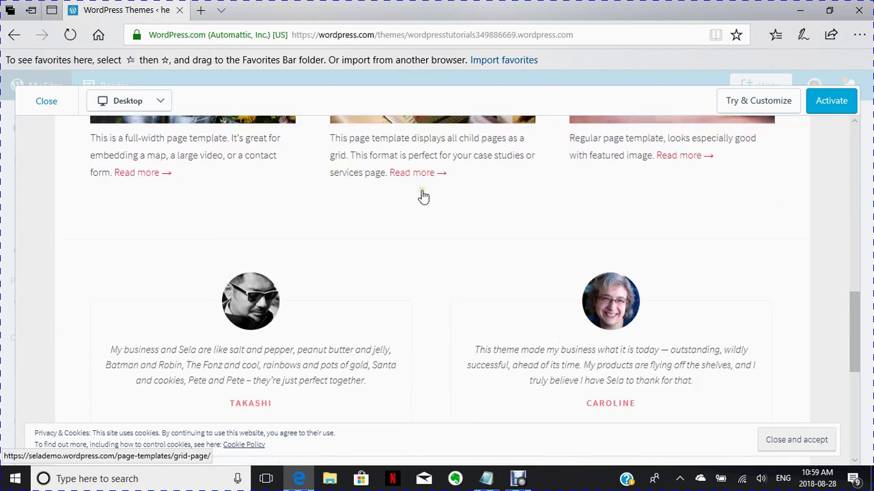
scroll(422, 196, "down", 4)
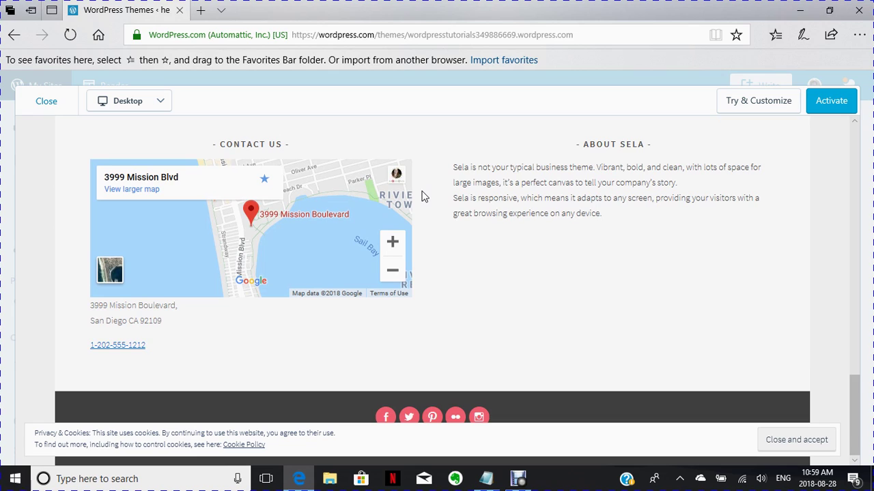
scroll(421, 194, "up", 15)
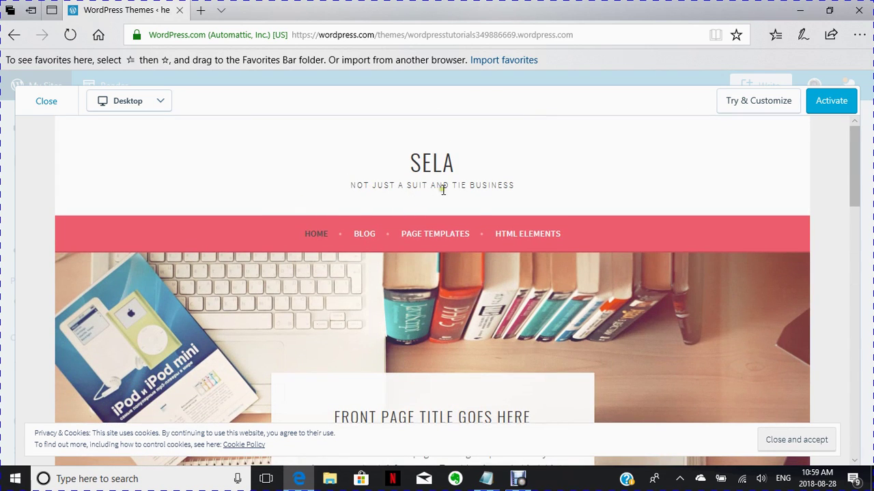
left_click(833, 102)
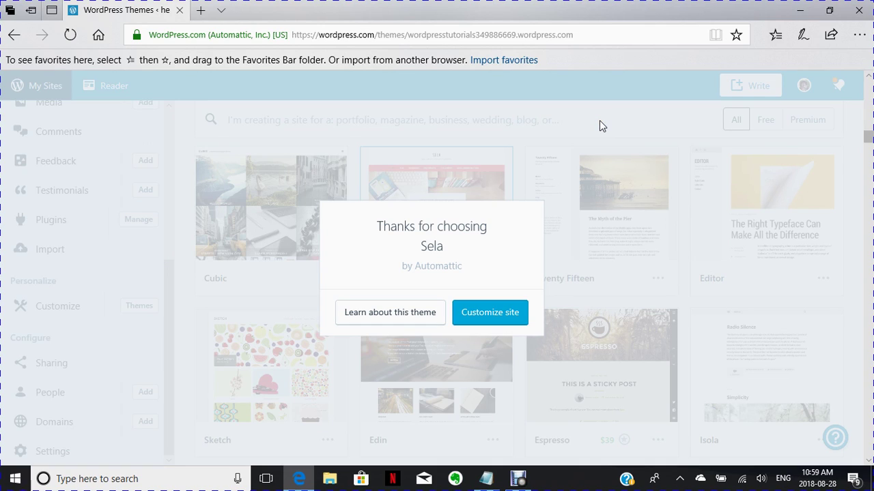
Step: Choose Customize site in the Thanks for choosing Sela dialog to open the Customizer
left_click(485, 317)
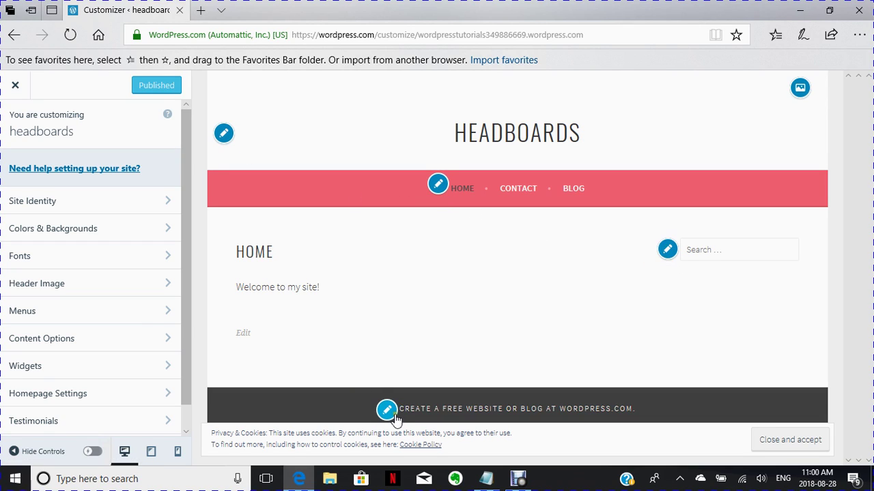
Step: In Site Identity, change the title from headboards to 'Wordpress Tutorials' and add tagline 'Free DIY Wordpress'
left_click(168, 213)
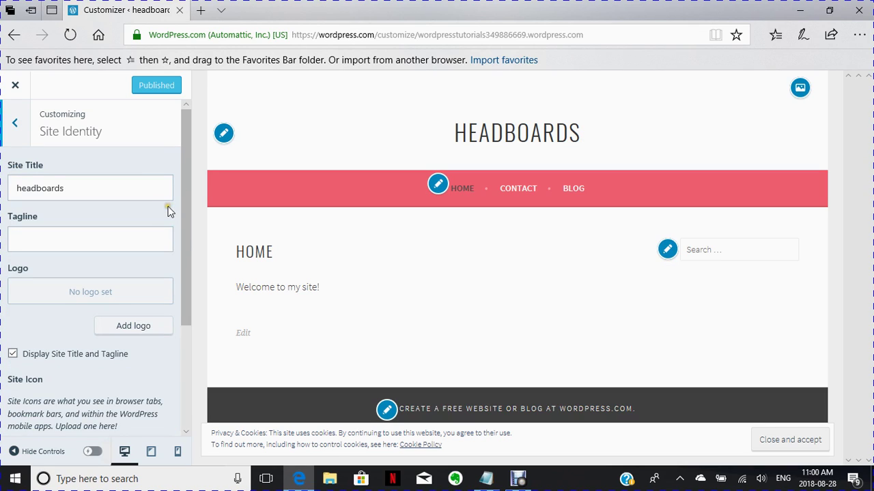
left_click_drag(68, 189, 3, 181)
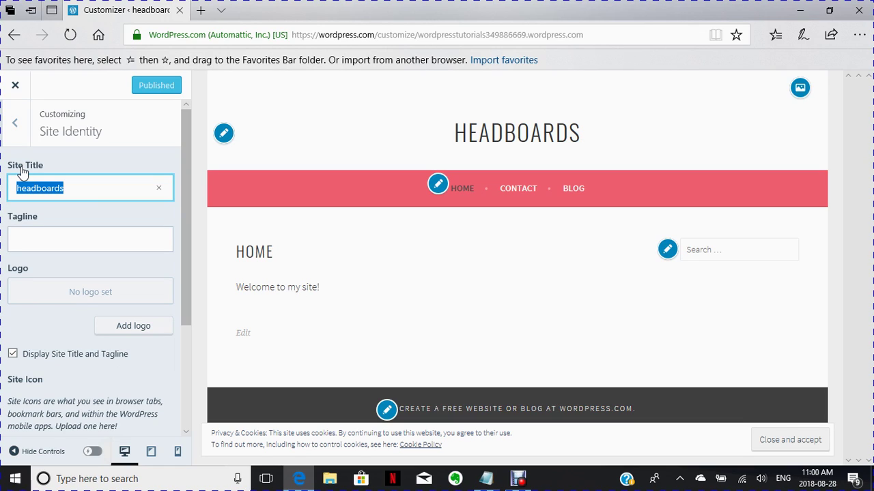
type("Wor")
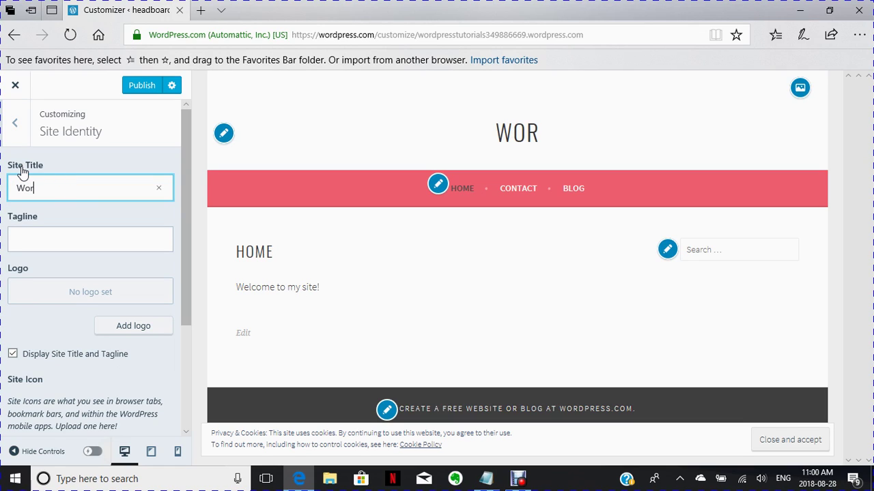
type("dpress ")
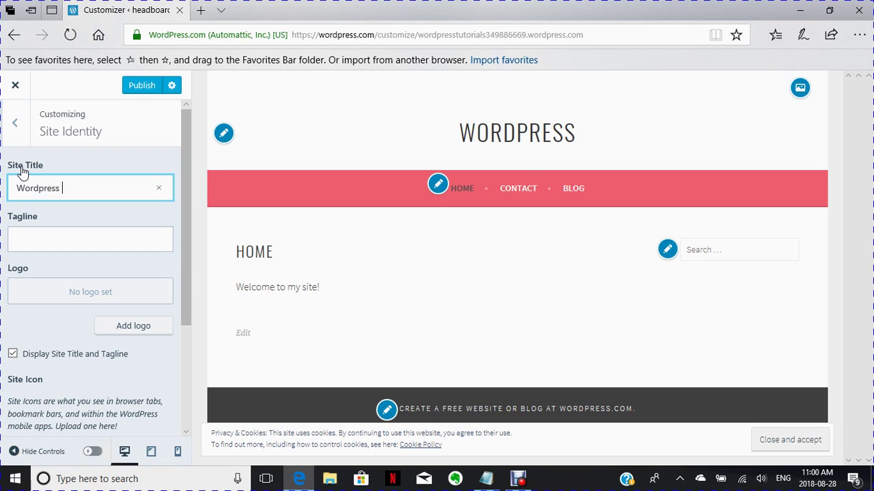
type("Tut")
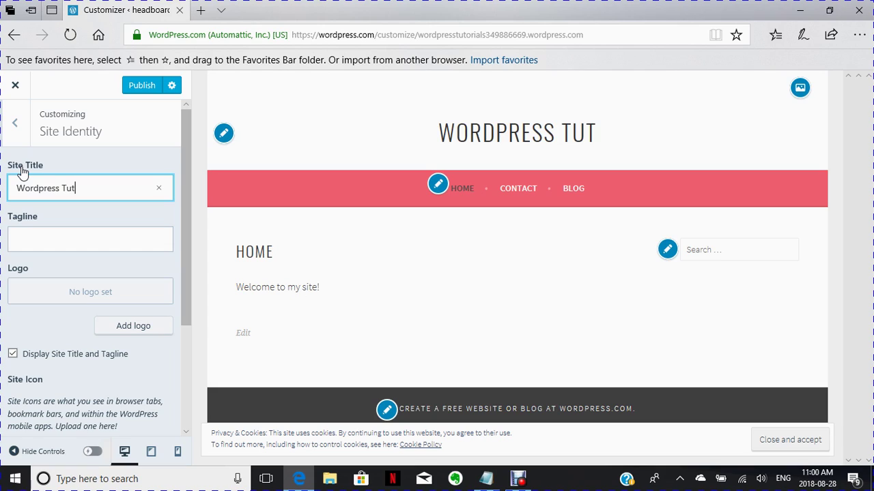
type("orials")
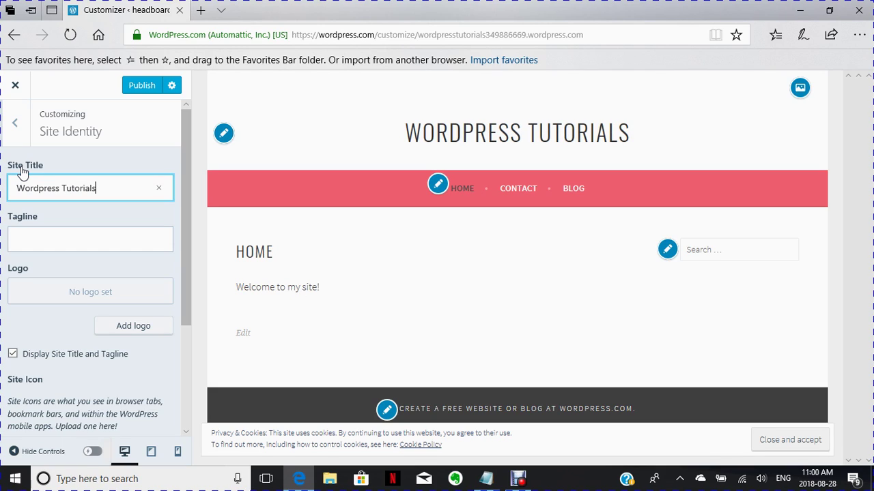
left_click(33, 241)
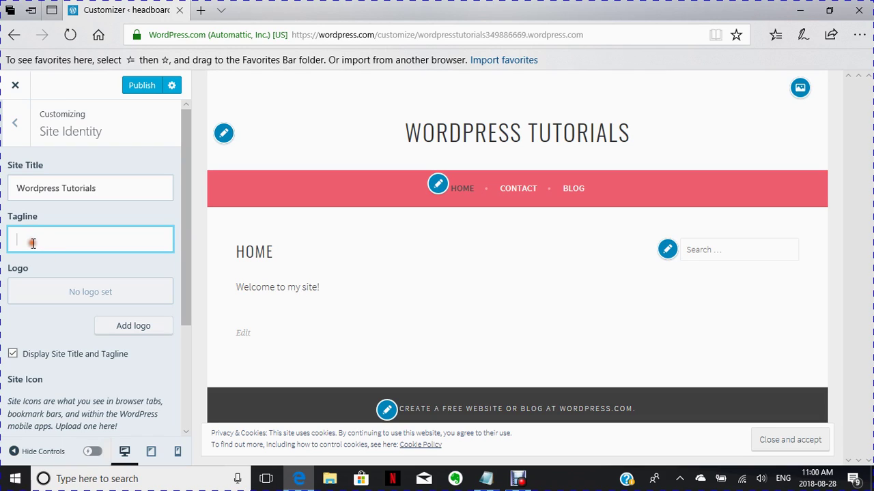
type("Free")
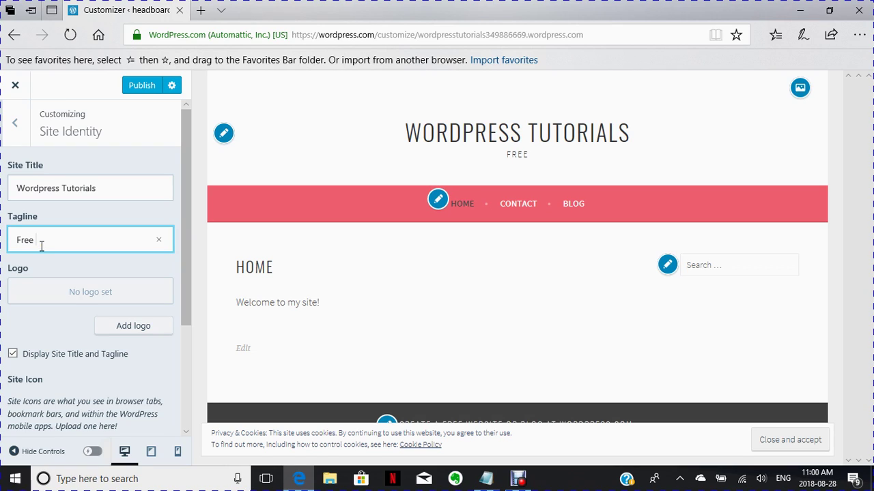
type(" DIY Wordpress")
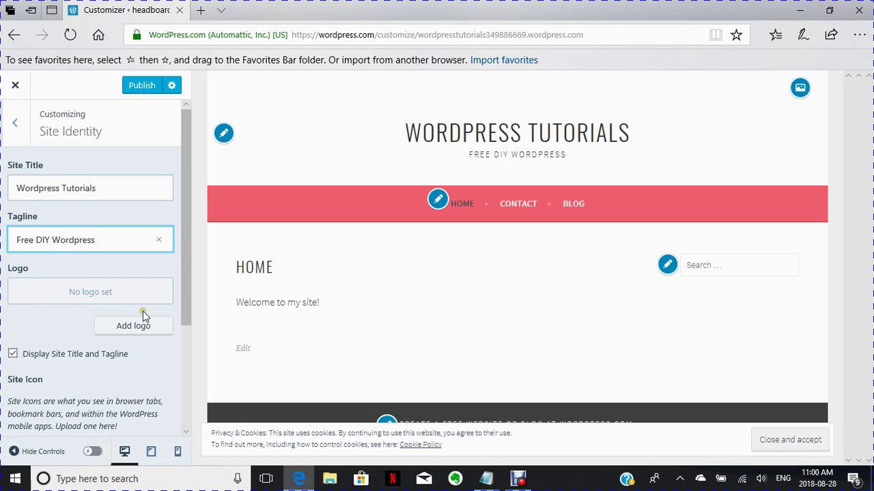
Step: Scroll the customizer sidebar down past the logo options to the Site Icon section
scroll(140, 316, "down", 1)
scroll(139, 321, "down", 1)
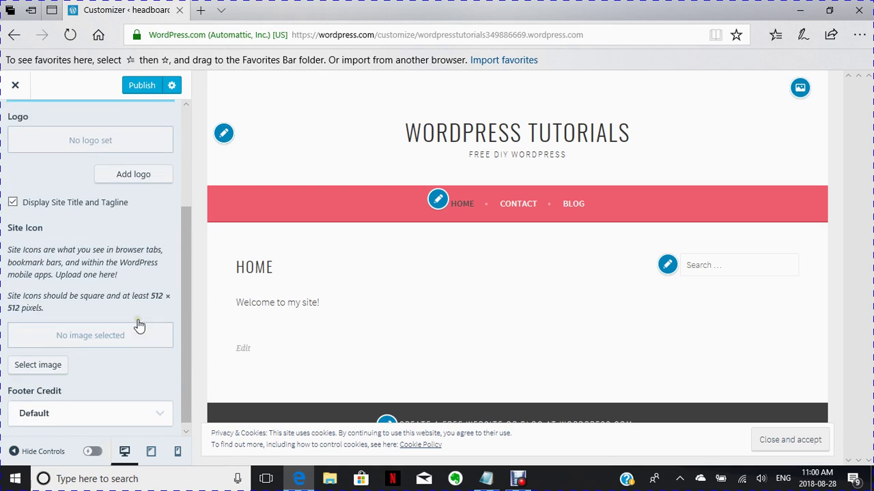
scroll(139, 326, "down", 1)
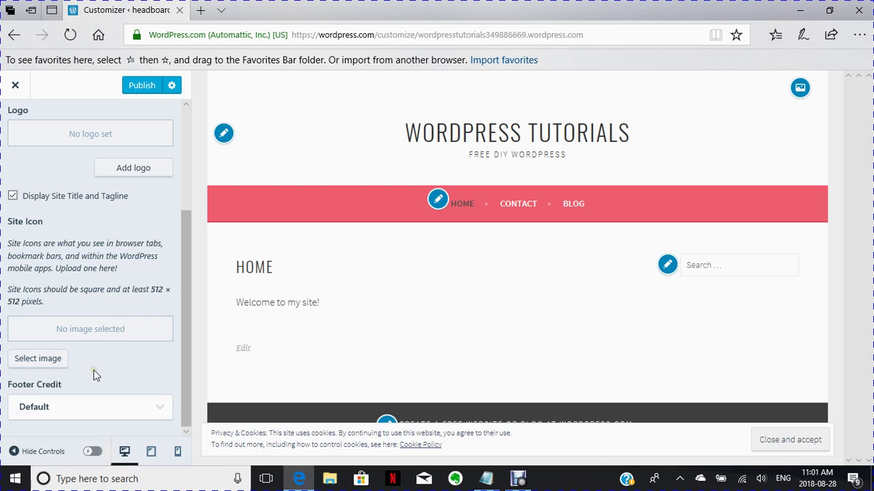
Step: Set logo3.png from the Media Library as site icon, cropped left to include the green branch
left_click(37, 362)
left_click(37, 361)
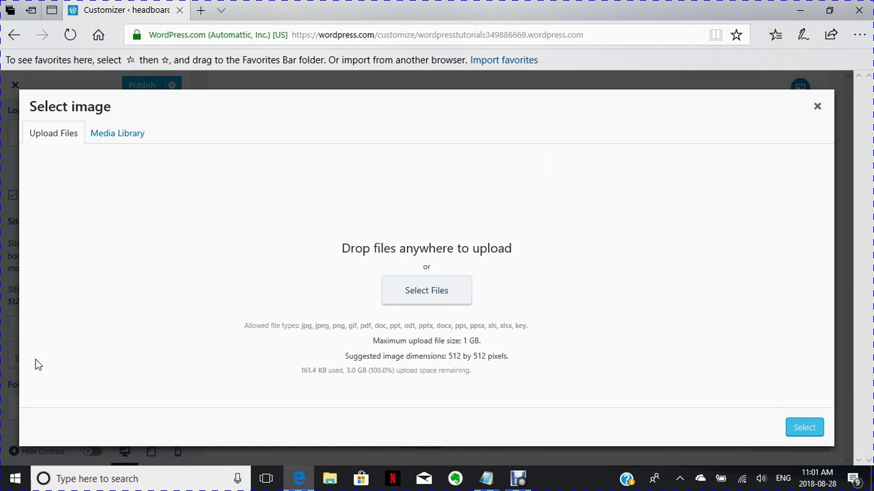
left_click(441, 303)
left_click(119, 135)
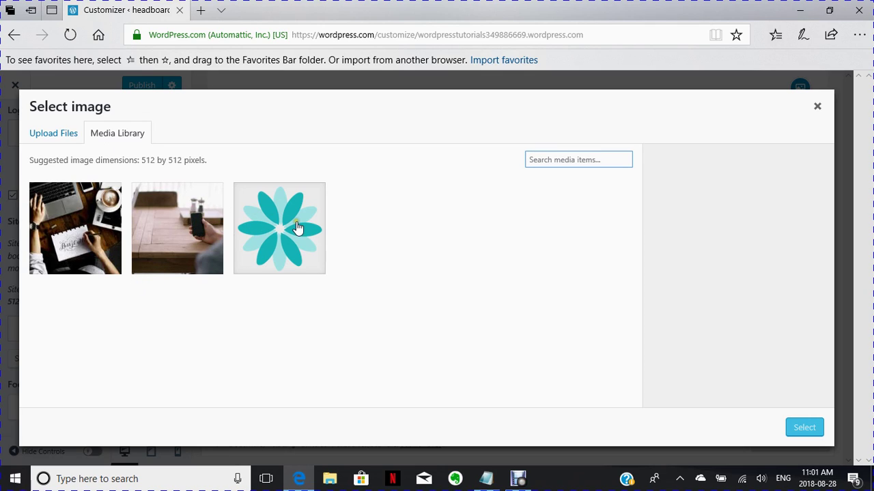
left_click(283, 227)
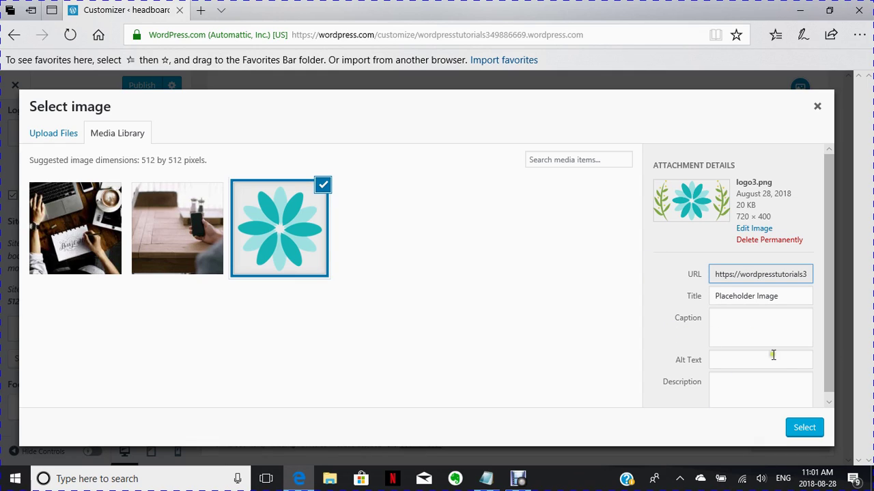
left_click(805, 429)
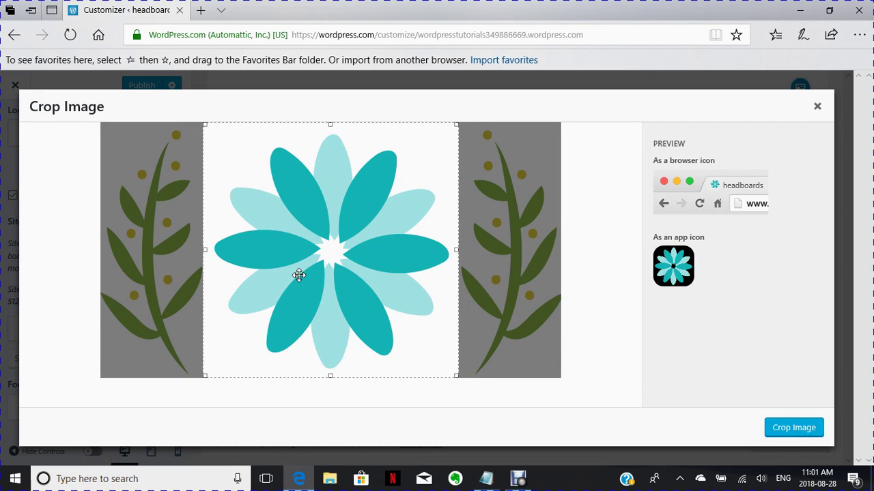
left_click_drag(325, 257, 189, 232)
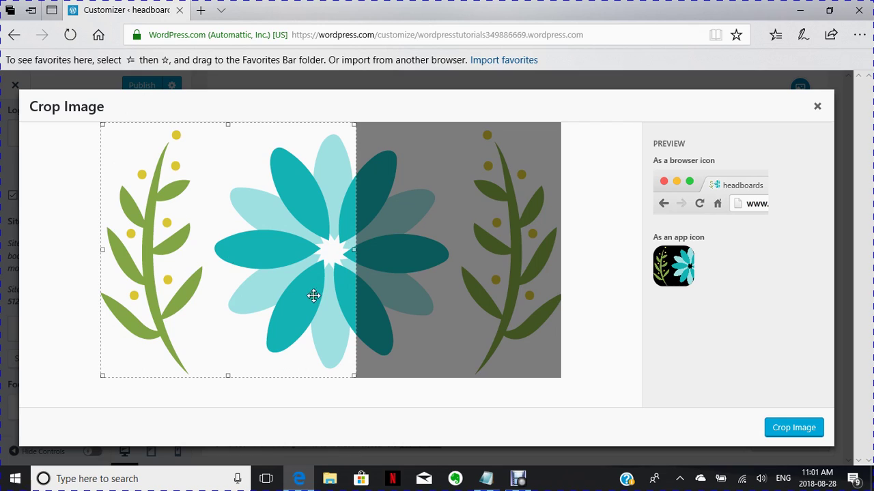
left_click(786, 431)
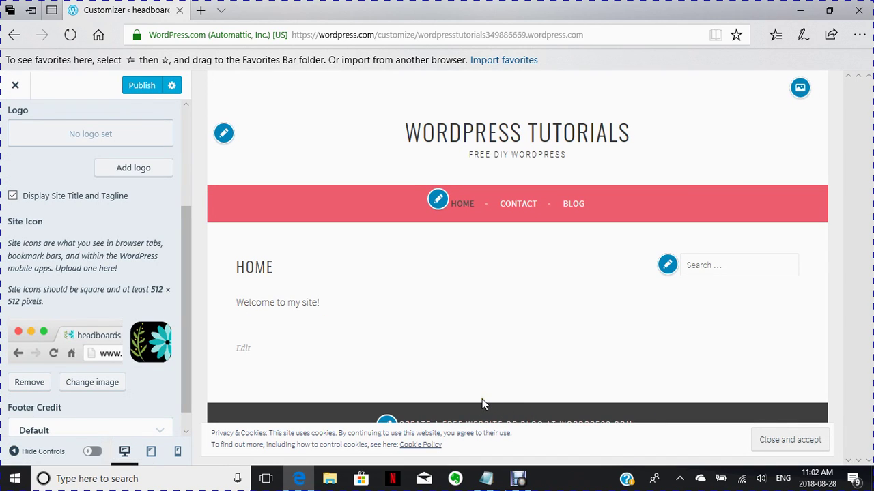
Step: Publish the new title, tagline and flower icon changes until the button reads Published
left_click(140, 87)
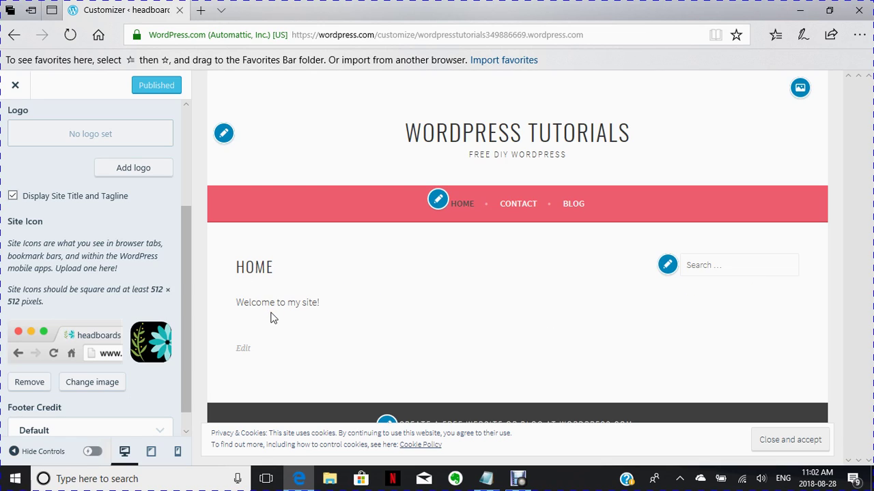
left_click(239, 341)
left_click(186, 433)
left_click(185, 434)
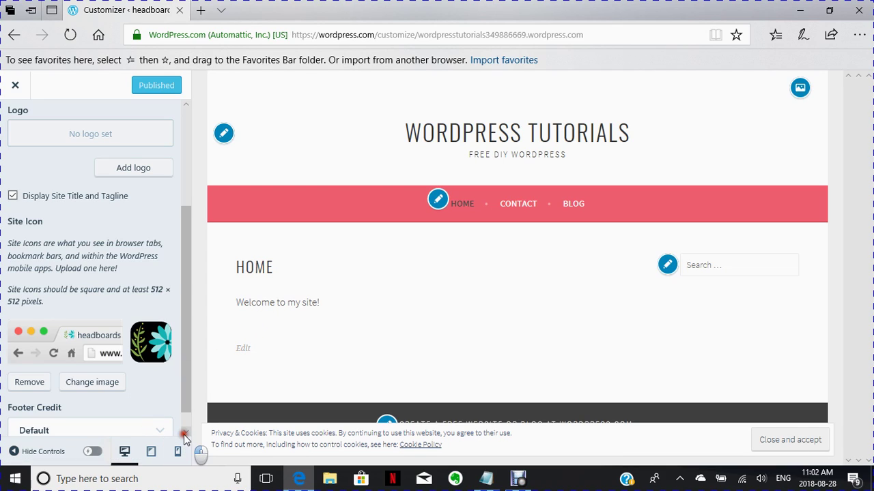
left_click(184, 433)
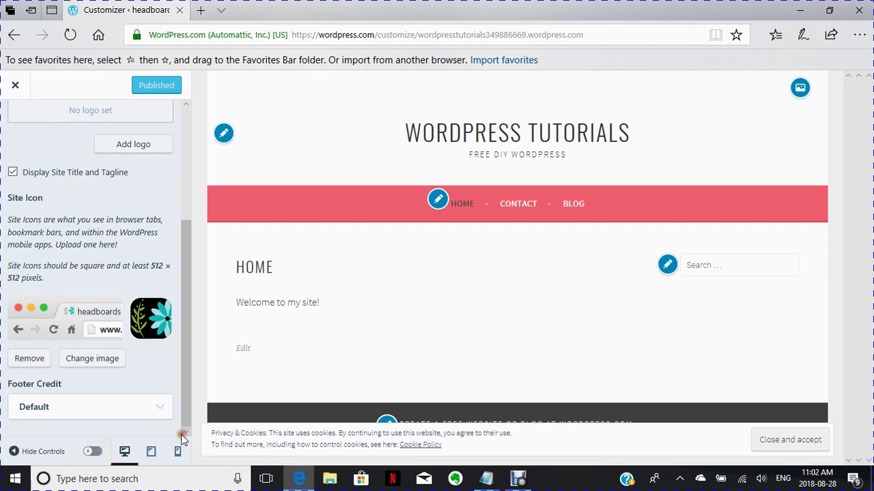
left_click(183, 434)
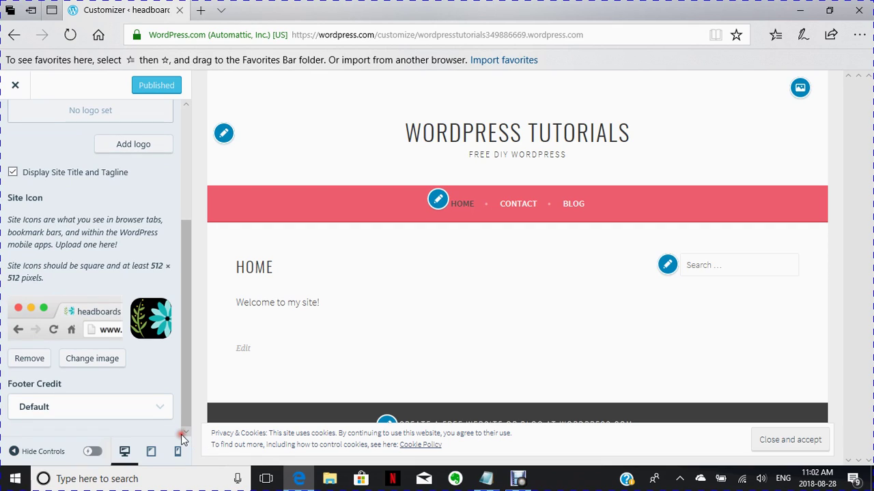
Step: Close the customizer, then reopen it via Customize under Personalize in My Sites
left_click(15, 86)
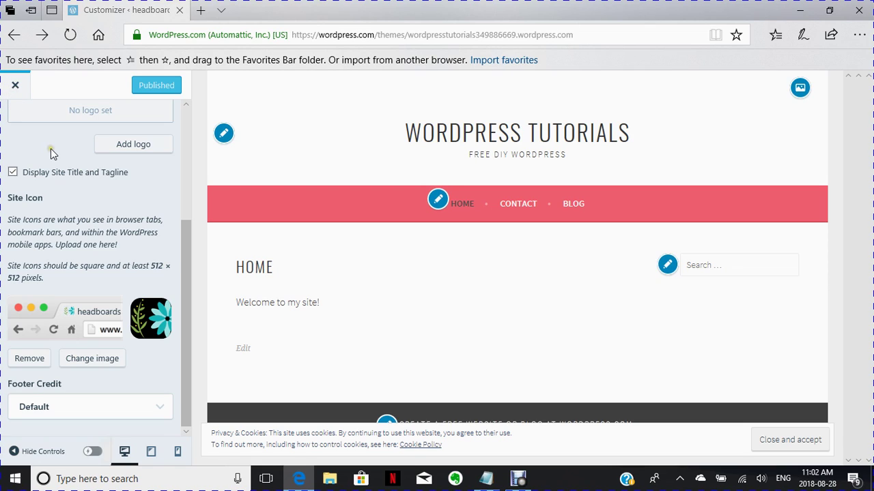
scroll(50, 148, "up", 3)
scroll(50, 148, "up", 1)
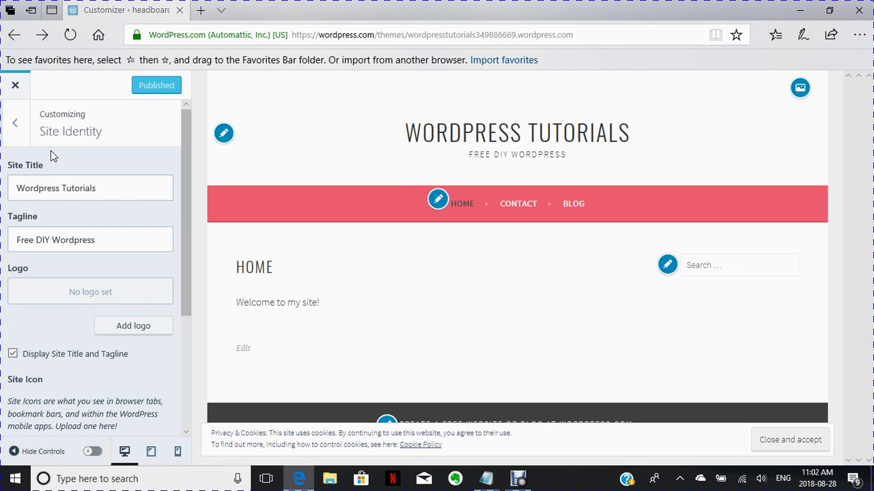
left_click(17, 128)
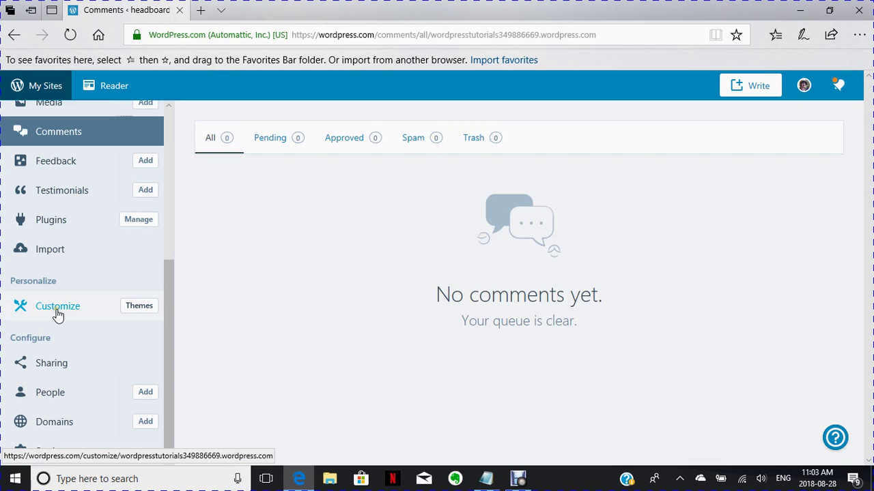
left_click(58, 312)
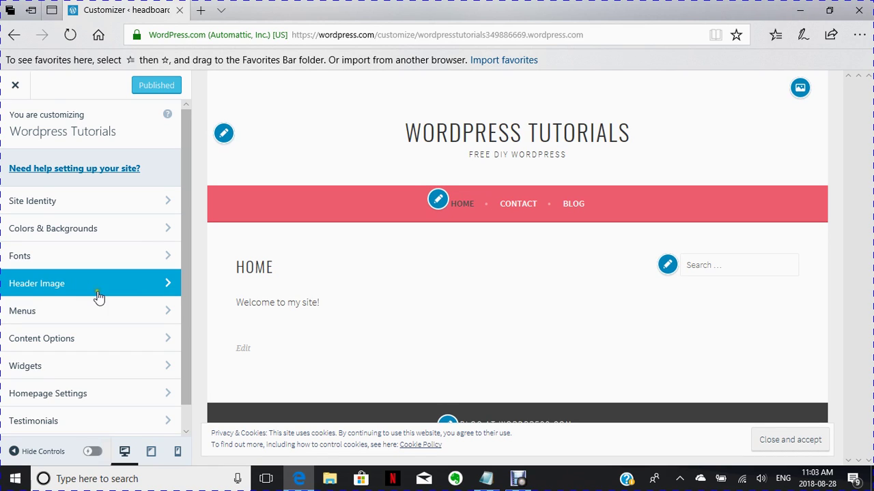
Step: In Header Image settings, choose Randomize suggested headers
left_click(169, 291)
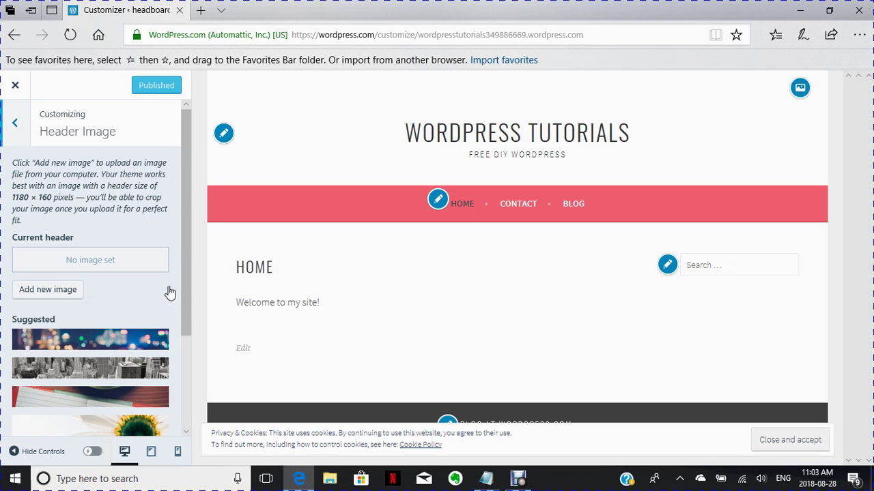
scroll(139, 286, "down", 2)
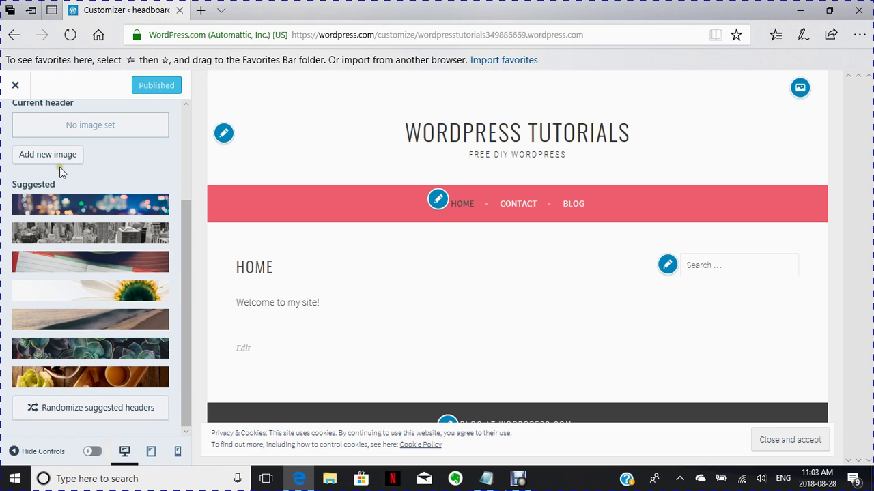
scroll(51, 166, "up", 1)
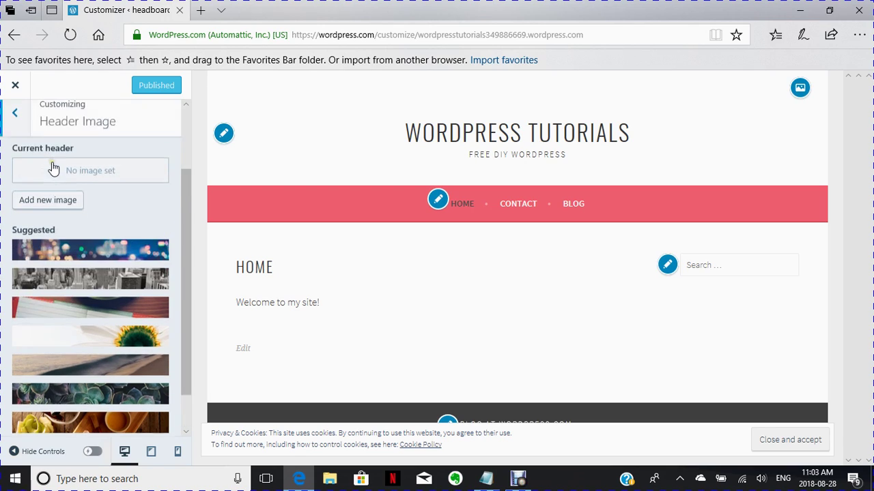
scroll(48, 171, "down", 1)
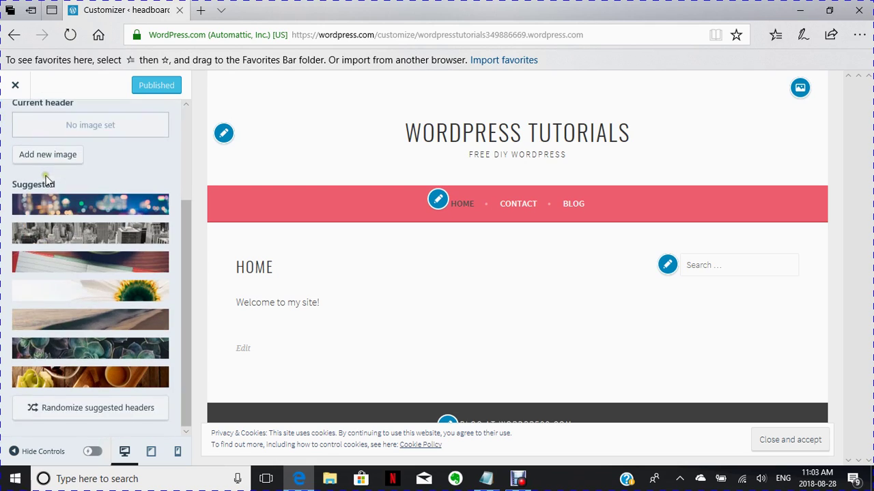
left_click(76, 413)
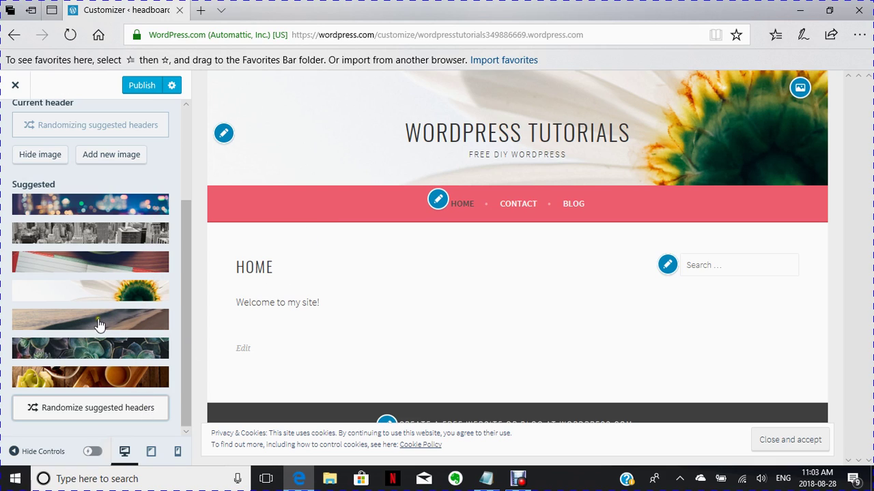
Step: Publish the randomized suggested headers setting
left_click(136, 86)
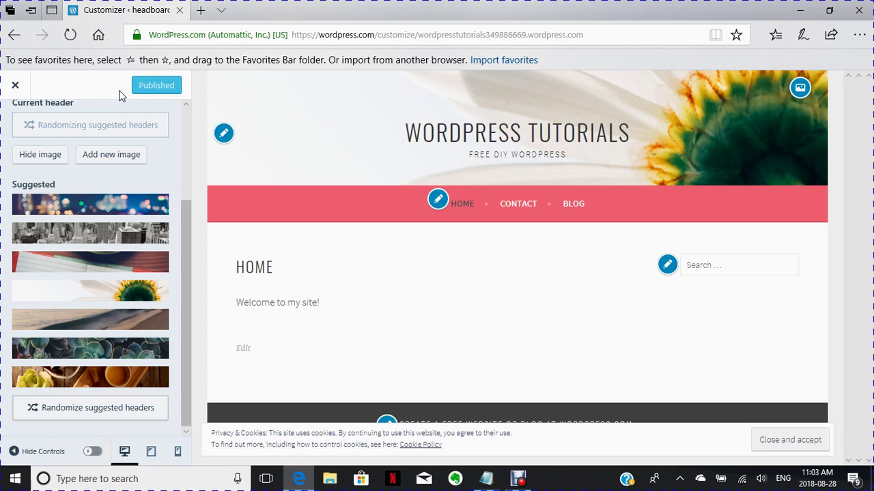